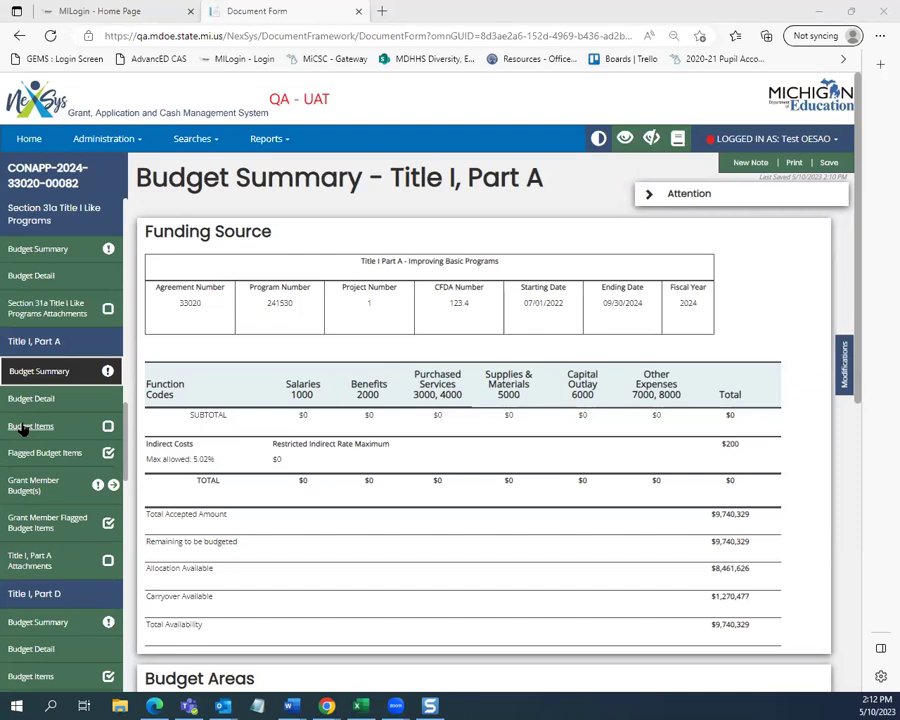
Open the Budget Items page under Title I, Part A and look over the blank form's fields.
left_click(22, 428)
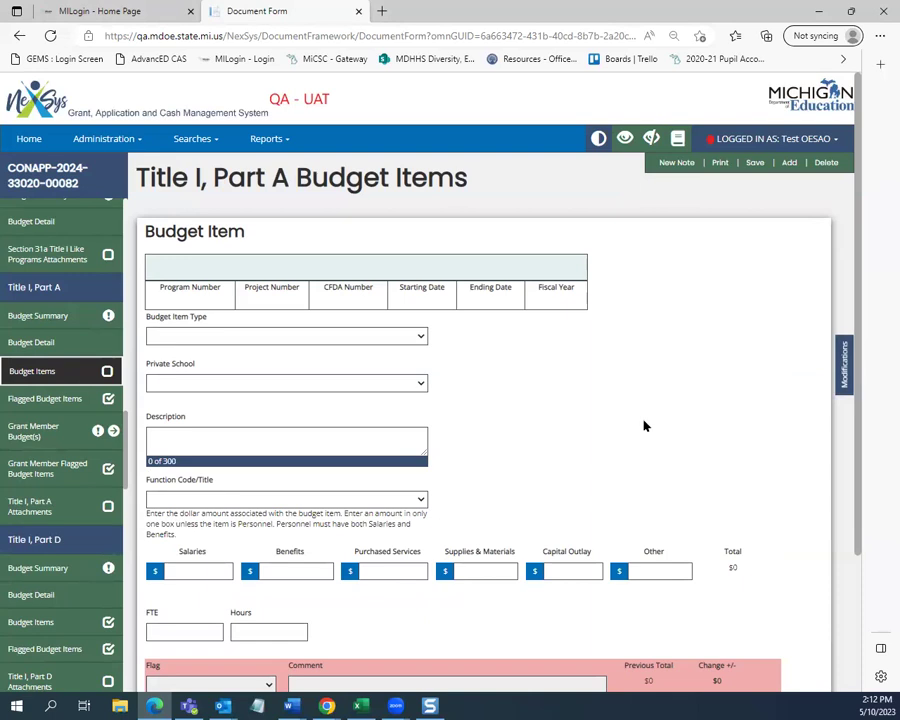
scroll(640, 400, "down", 3)
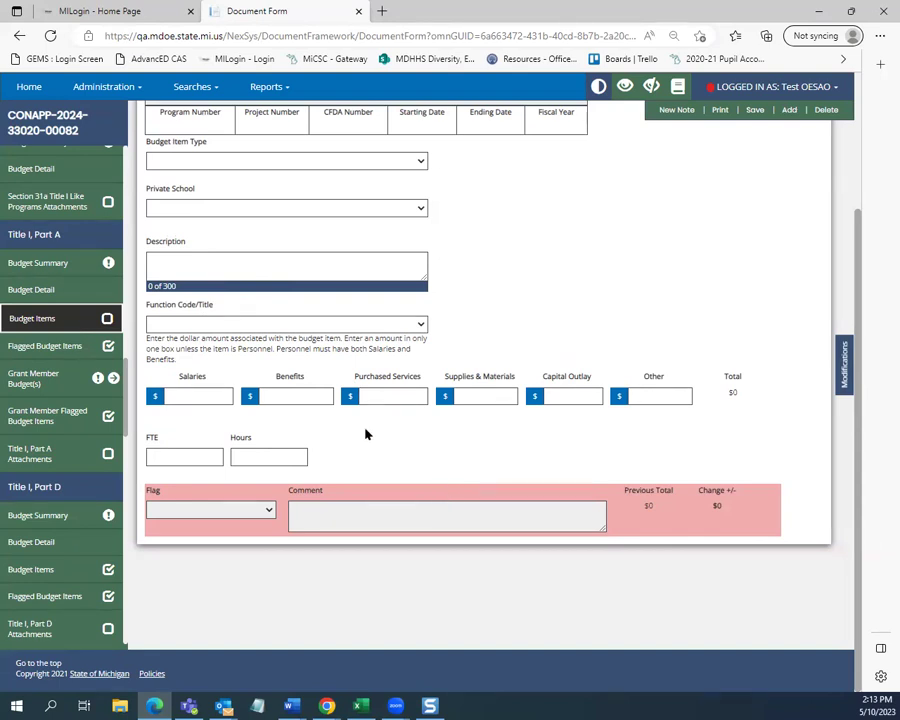
scroll(364, 442, "up", 2)
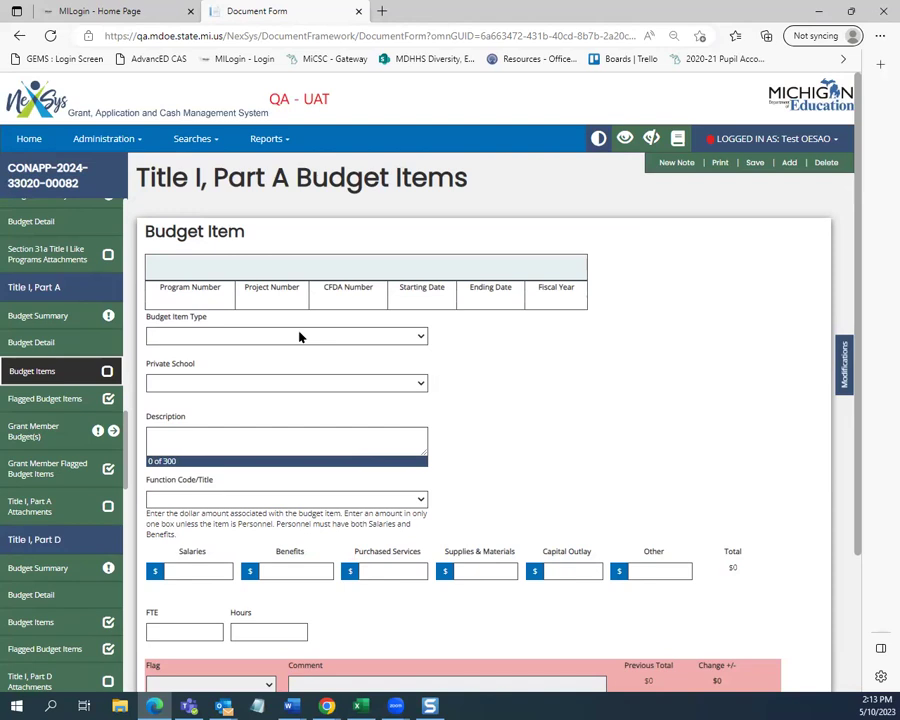
Review the available choices for Budget Item Type and Private School without selecting any.
left_click(380, 337)
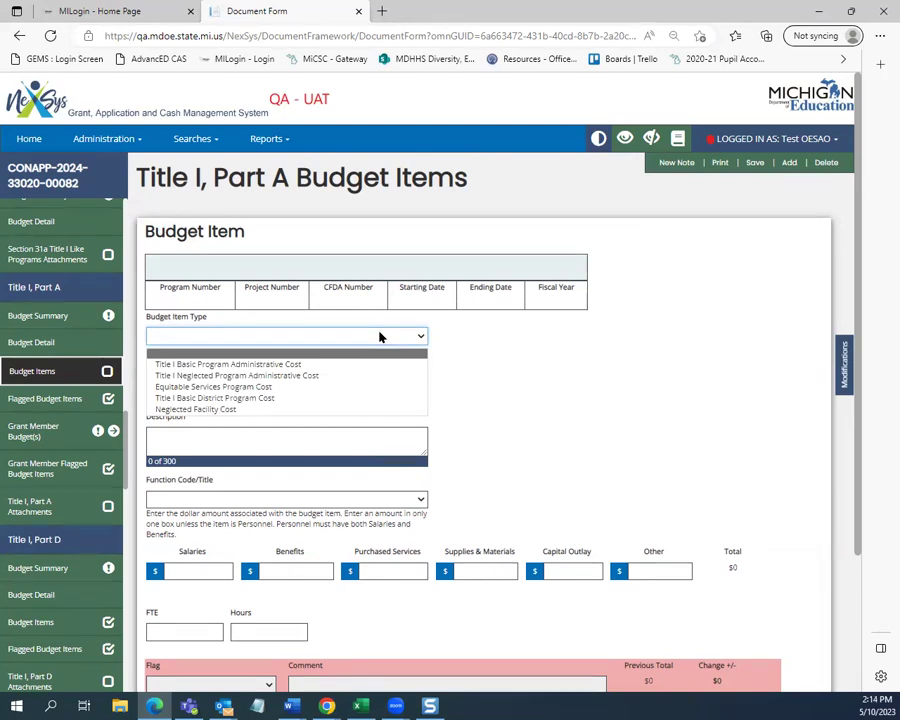
left_click(380, 337)
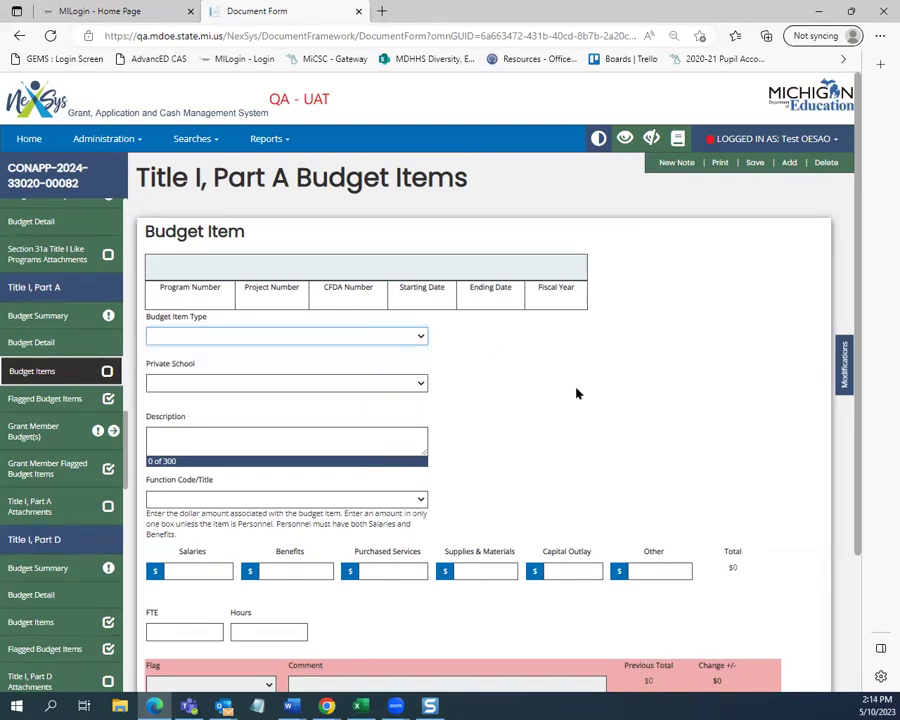
left_click(284, 392)
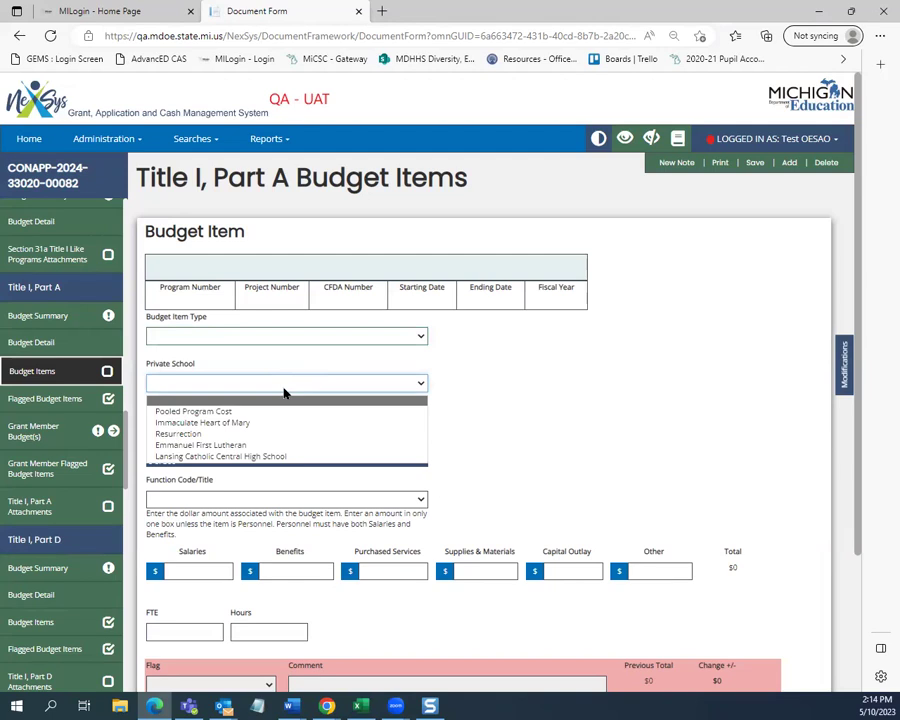
left_click(273, 338)
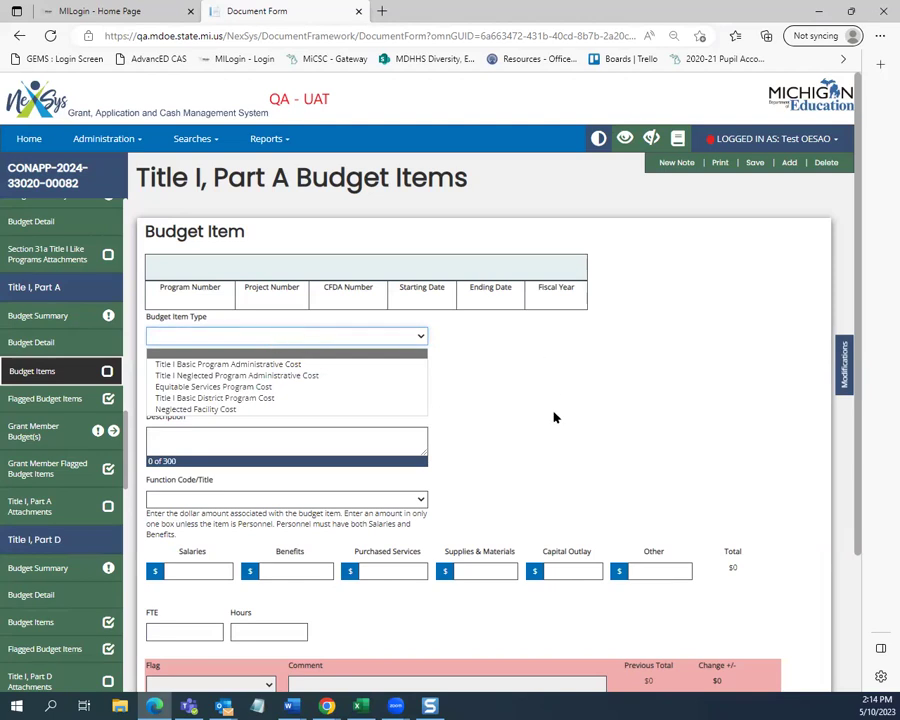
left_click(460, 442)
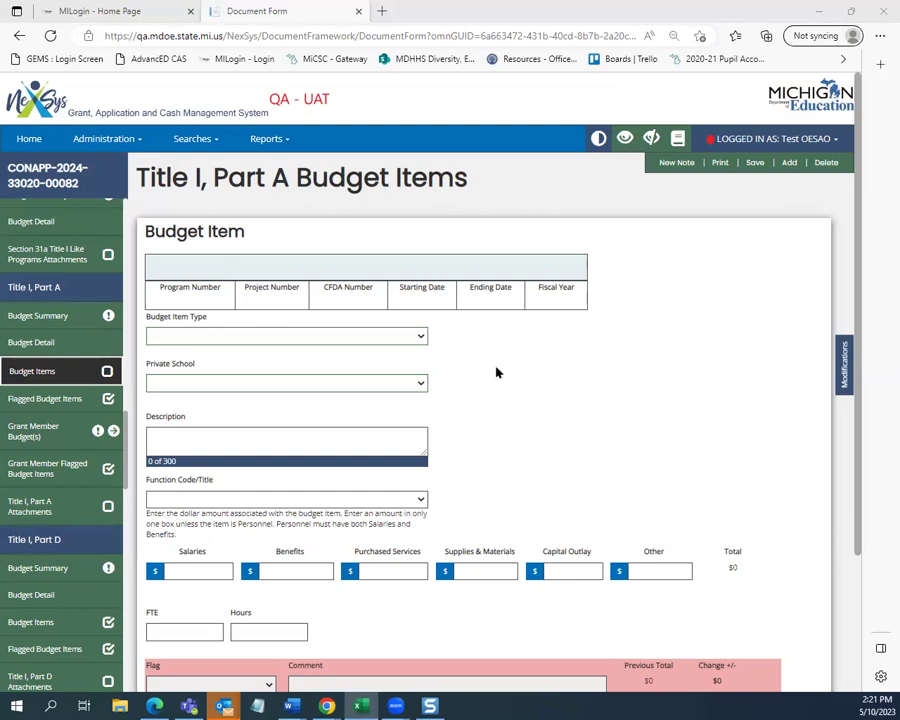
Set Budget Item Type to Title I Basic Program Administrative Cost, and paste the copied description of the .05 FTE Title I Director position.
left_click(358, 340)
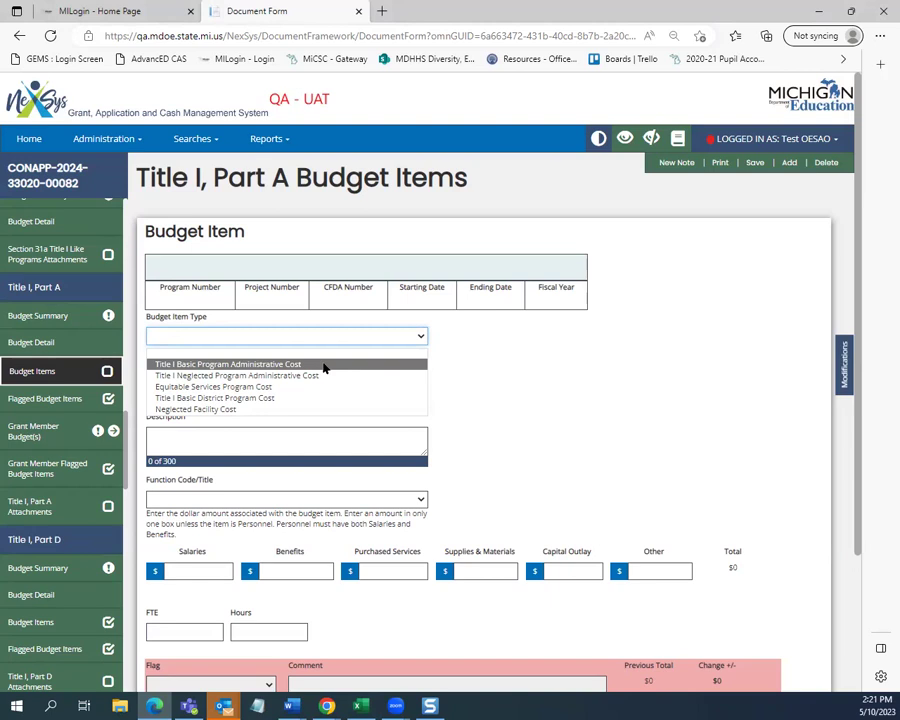
left_click(323, 366)
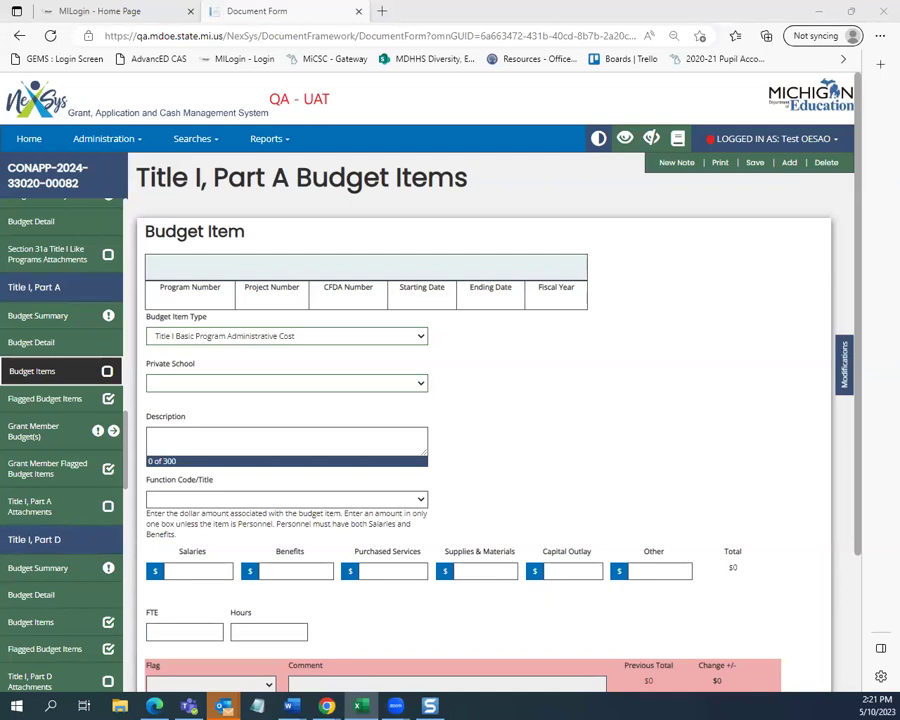
left_click(167, 442)
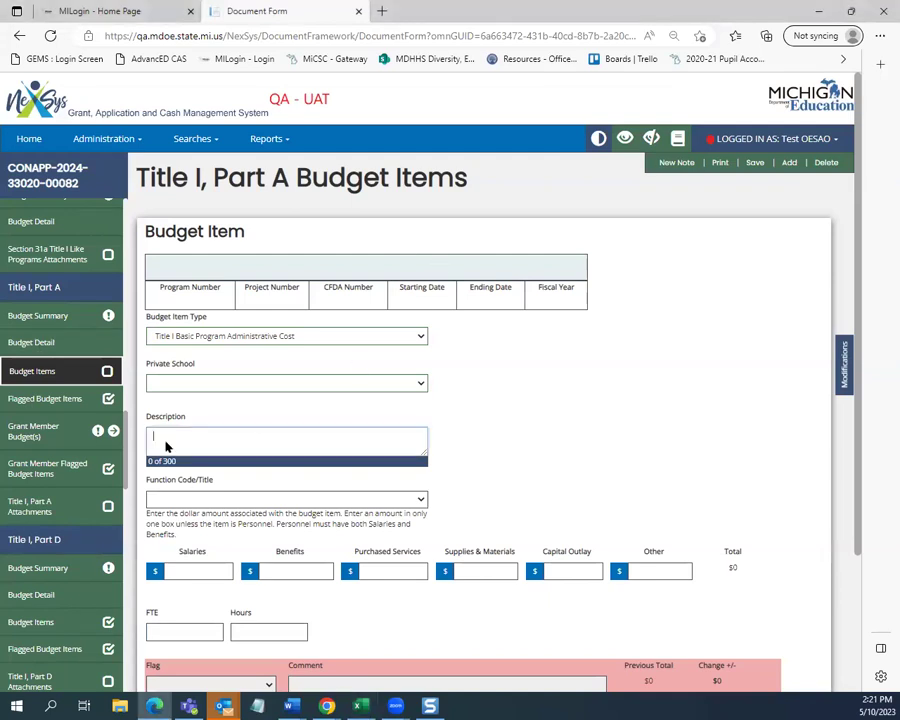
right_click(167, 442)
left_click(205, 551)
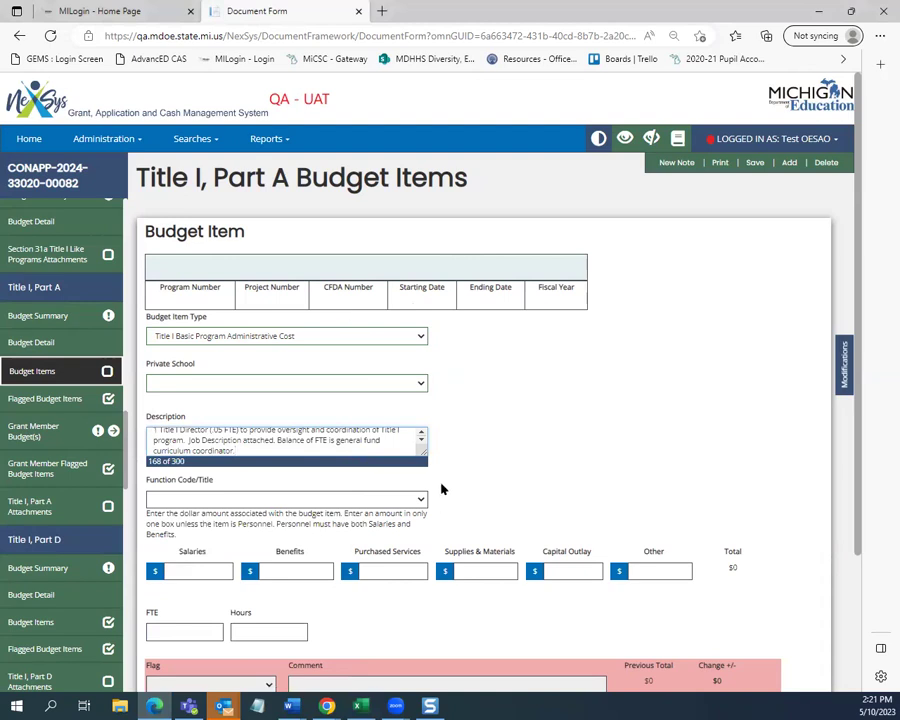
left_click_drag(427, 461, 424, 492)
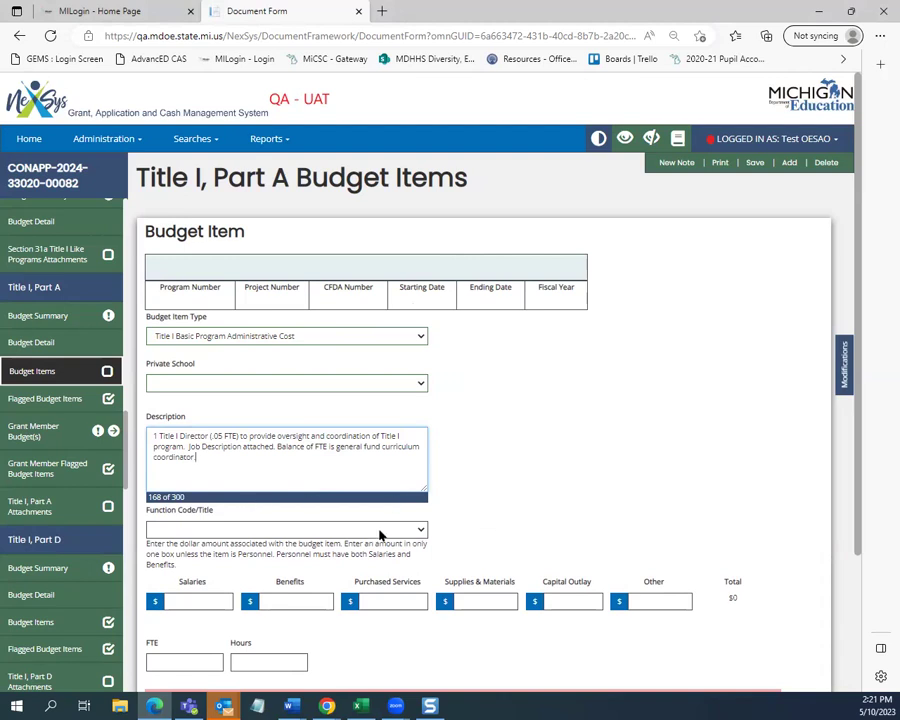
Set the budget item's function code to 226: Supervision and Direction of Instructional Staff.
left_click(418, 528)
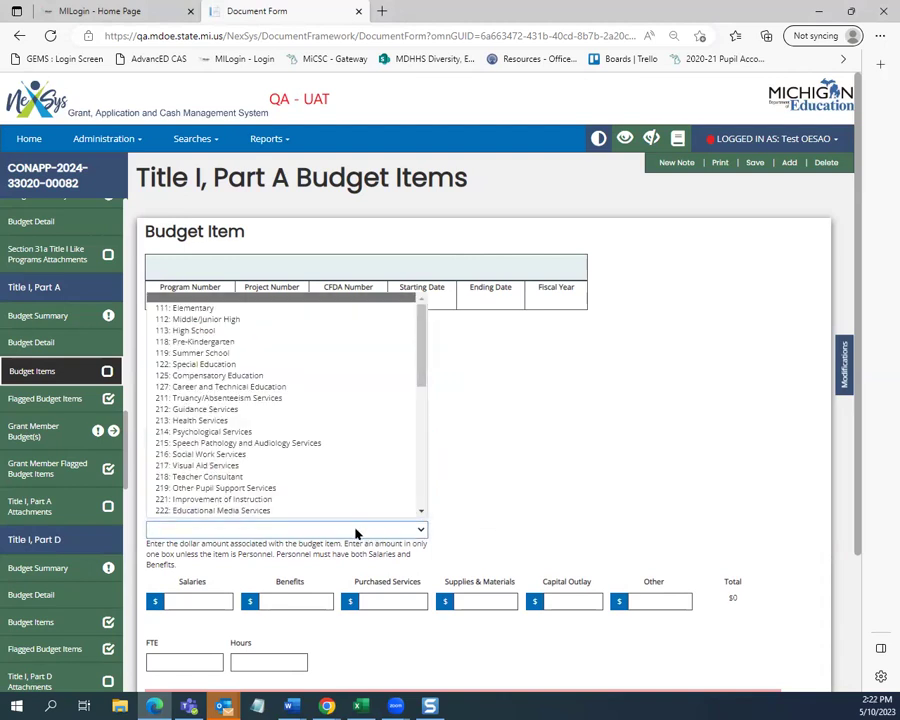
scroll(335, 490, "down", 1)
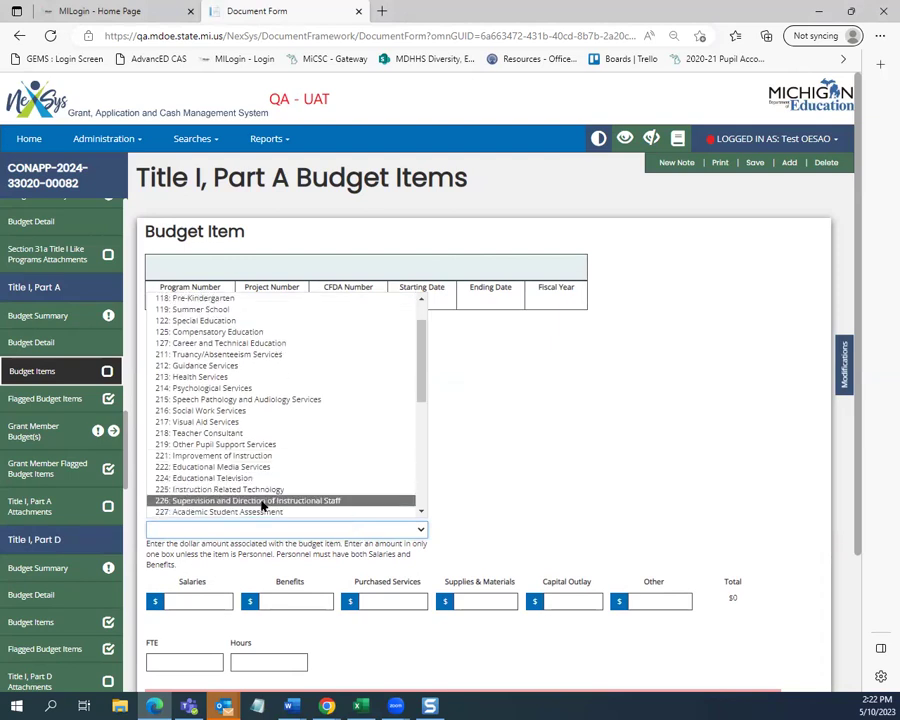
left_click(326, 501)
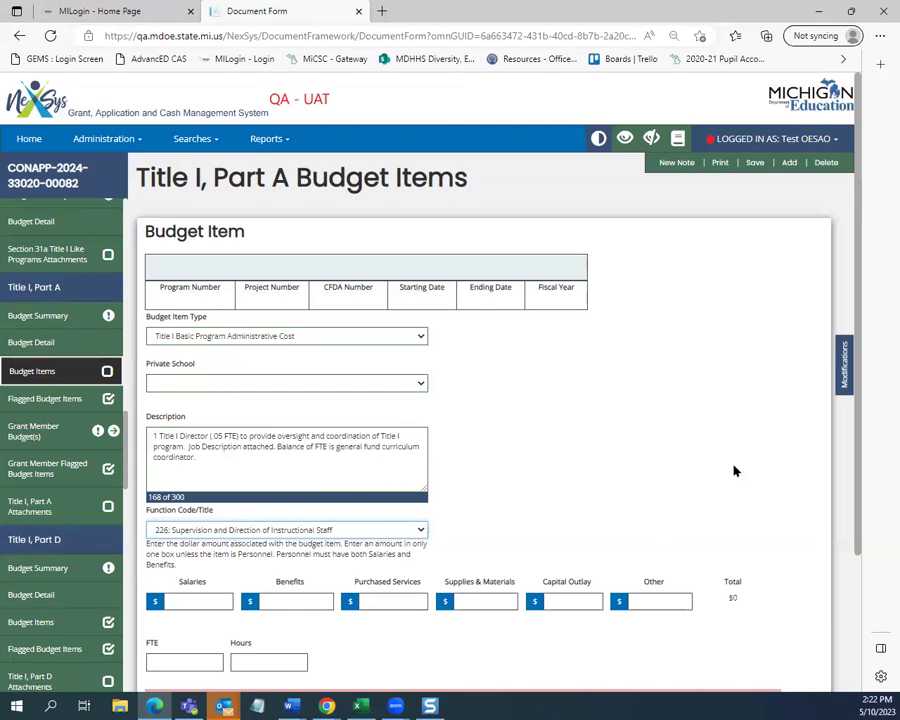
Enter 4,100 for Salaries, 1,970 for Benefits and 0.05 for FTE, and save the budget item.
scroll(727, 462, "down", 1)
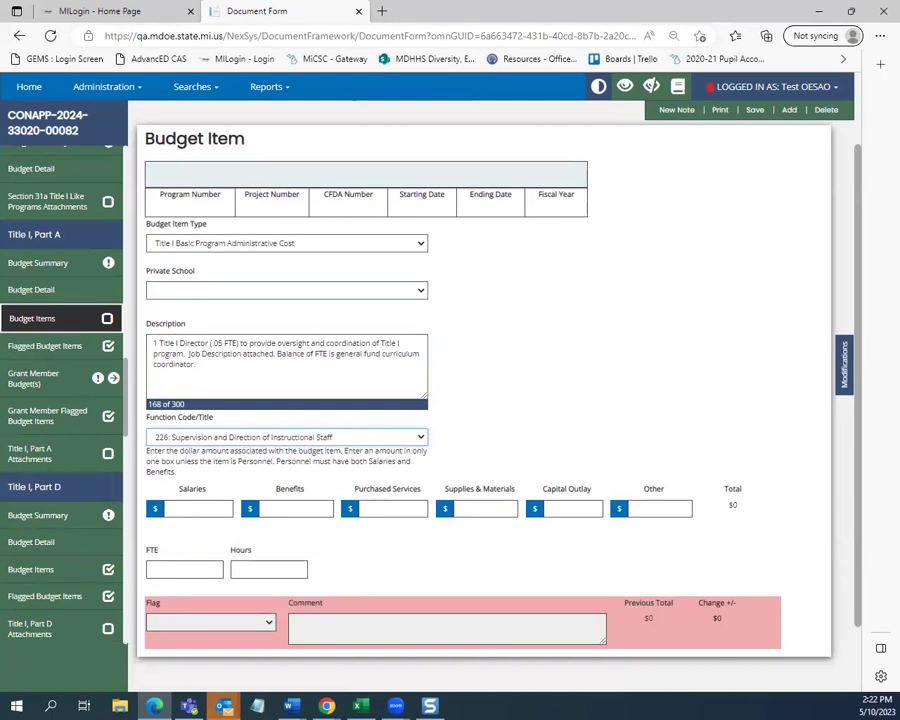
key("alt+Tab")
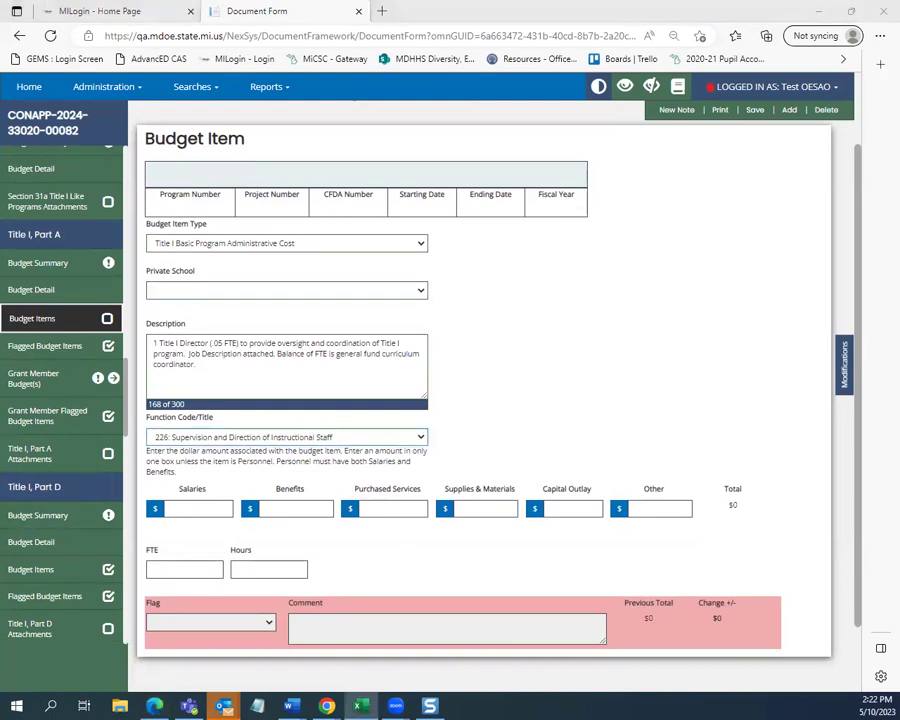
left_click(217, 508)
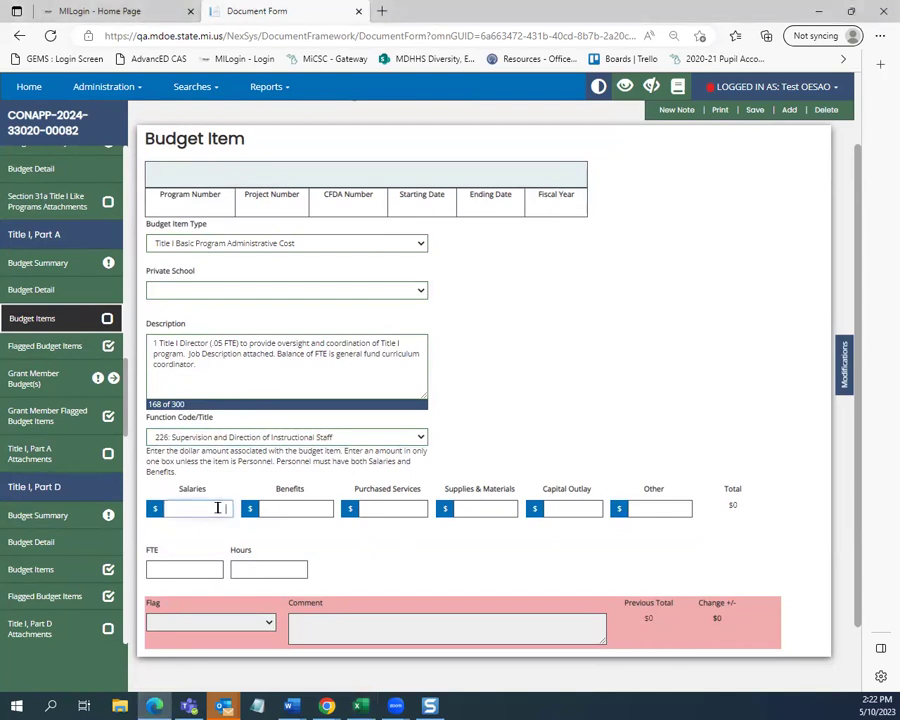
key("ctrl+v")
left_click(274, 507)
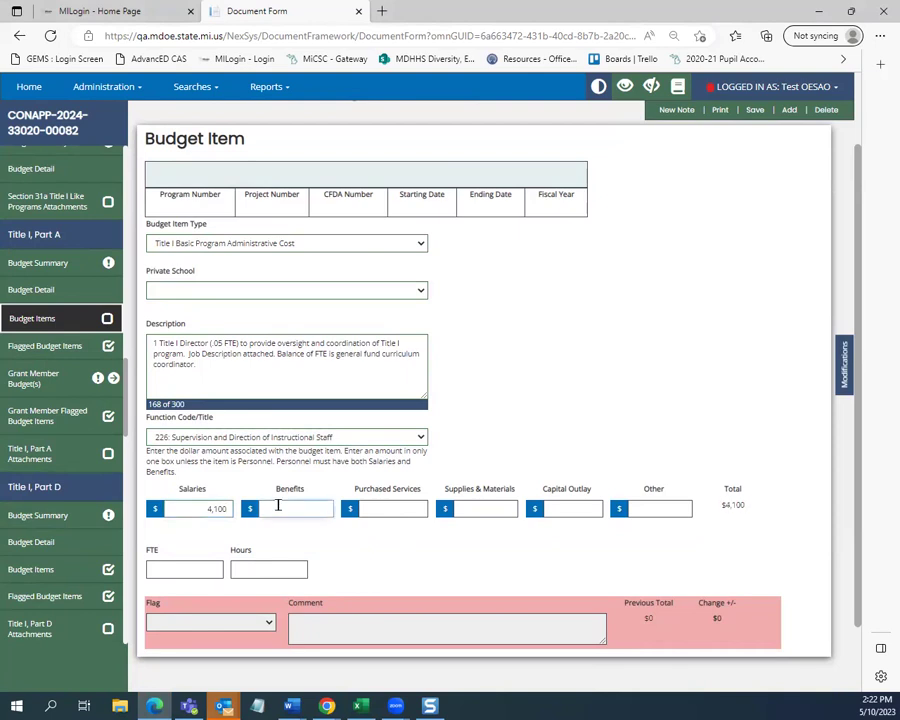
type("1,970")
left_click(174, 566)
type("0")
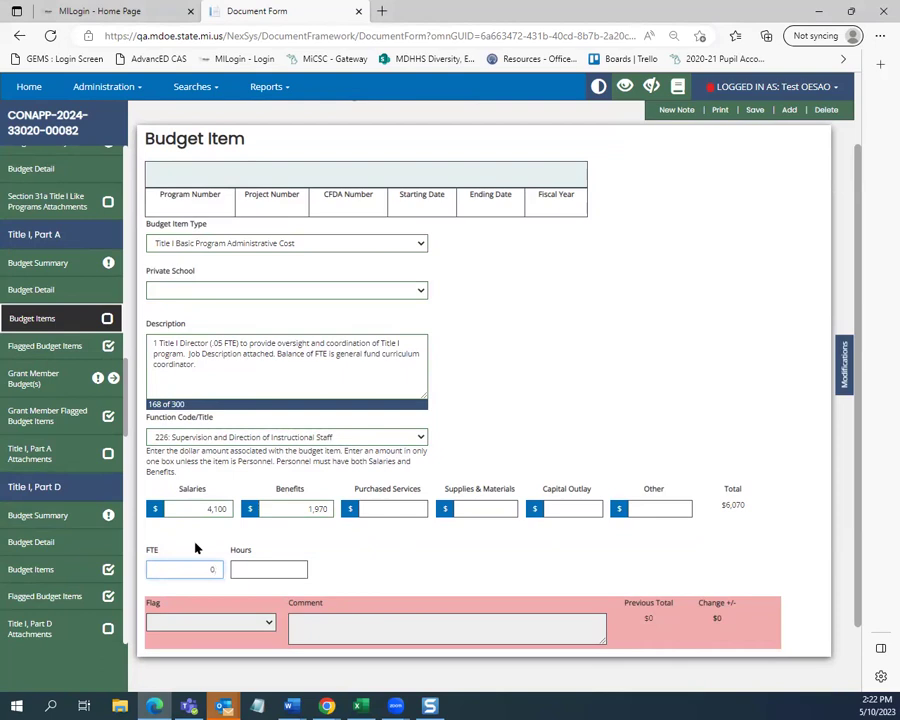
type(".05")
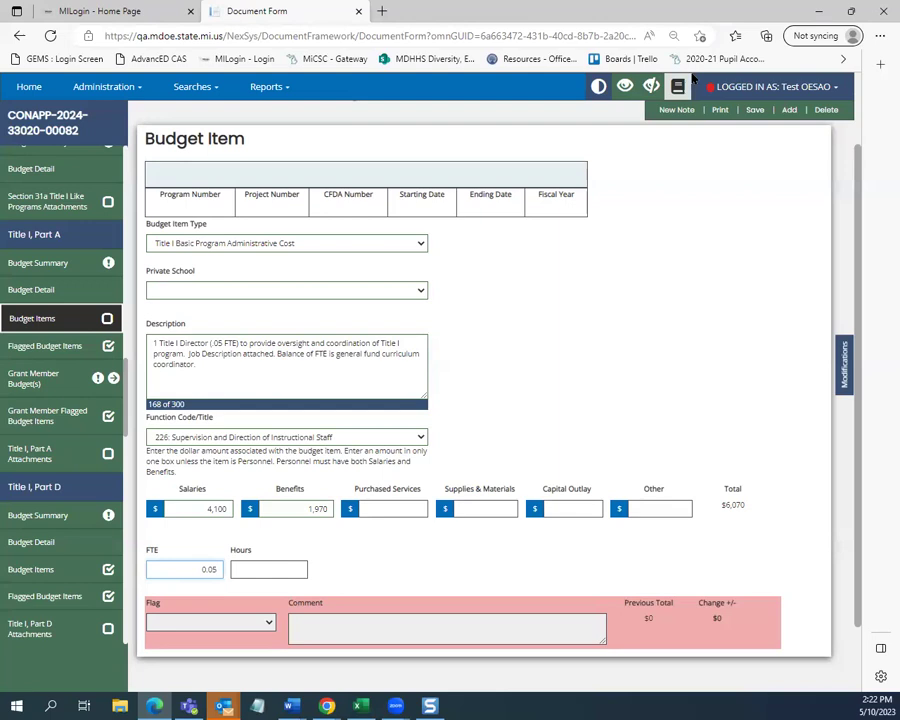
left_click(756, 111)
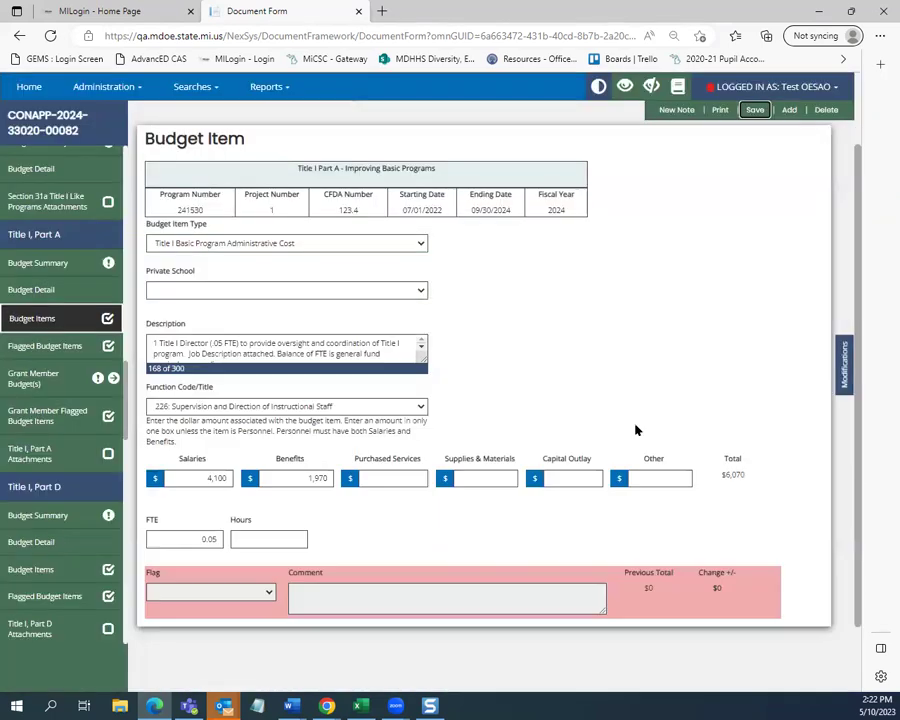
Clear the function code on the saved budget item and try saving it with that field blank.
scroll(633, 420, "up", 2)
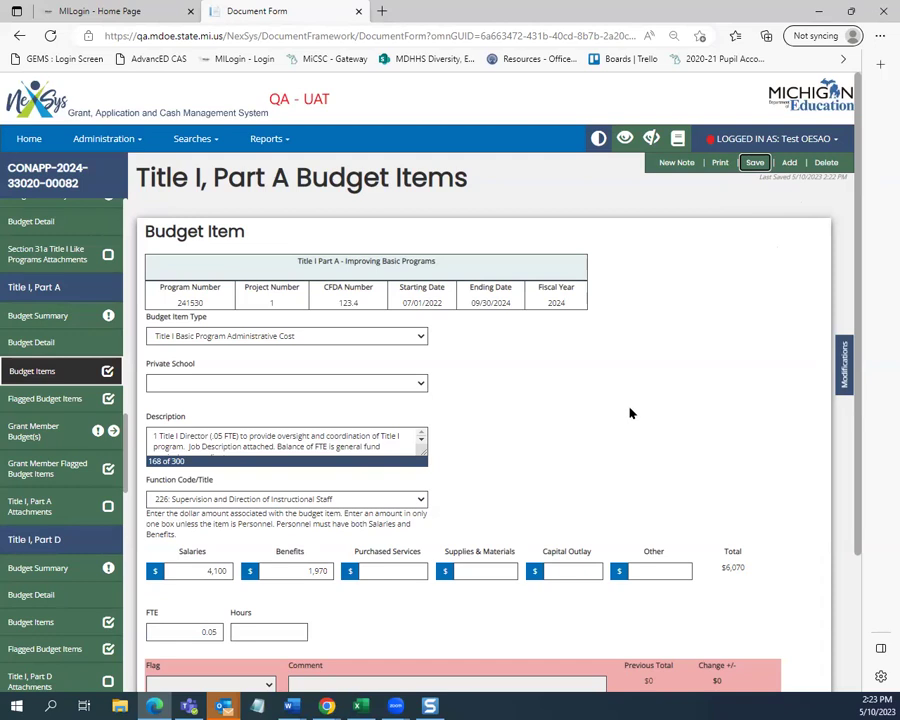
left_click(358, 499)
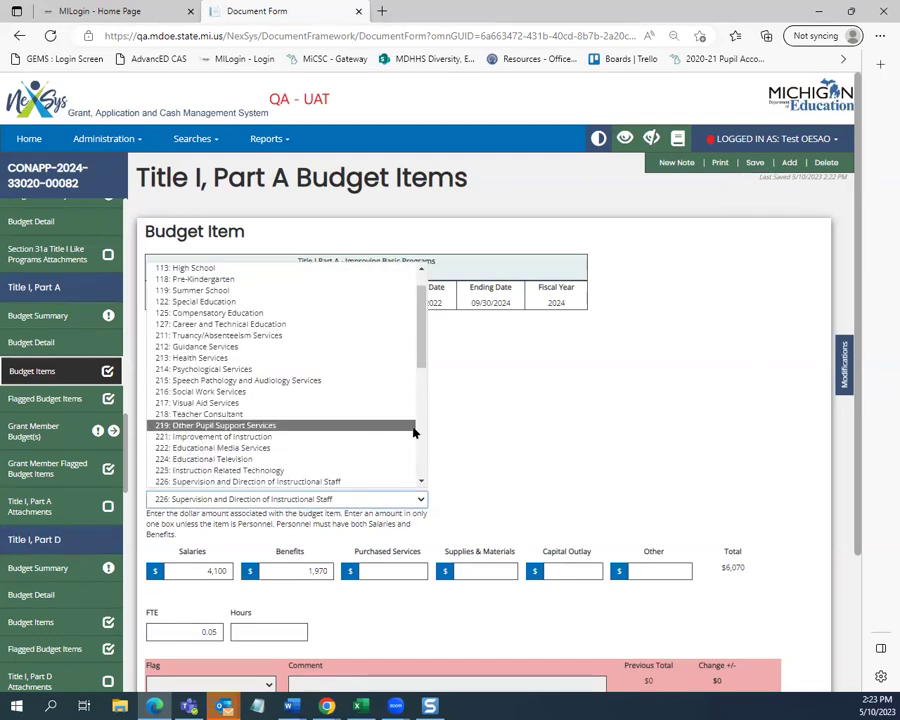
scroll(412, 426, "up", 2)
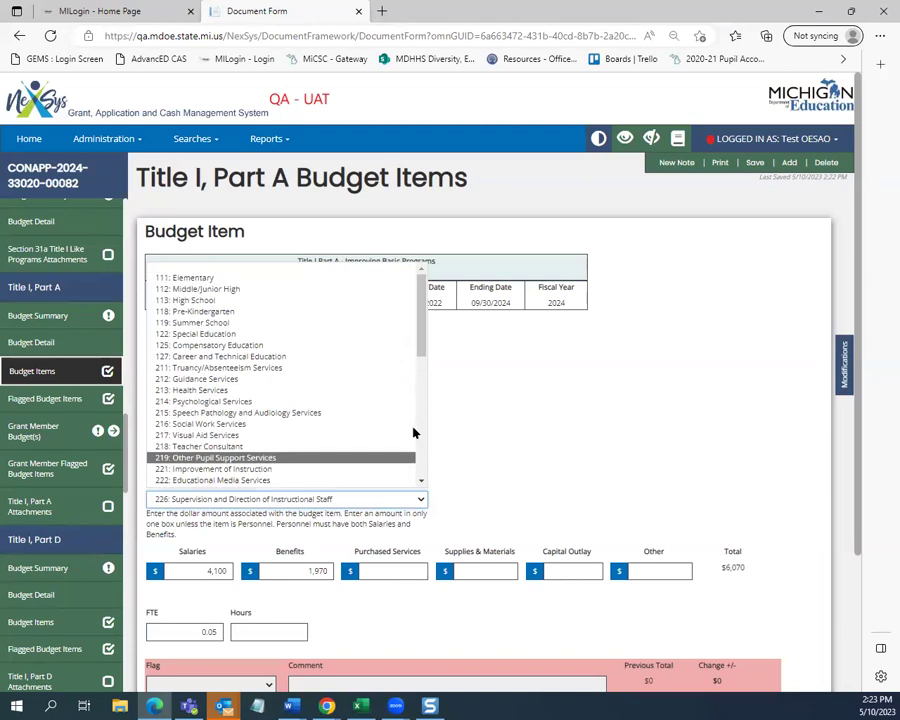
left_click(238, 266)
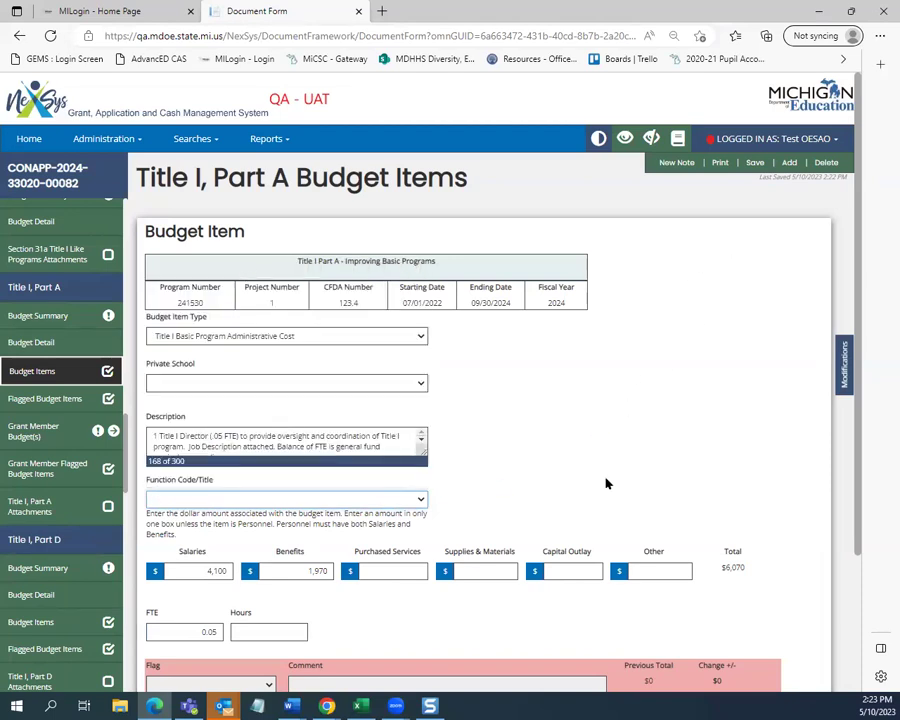
left_click(755, 166)
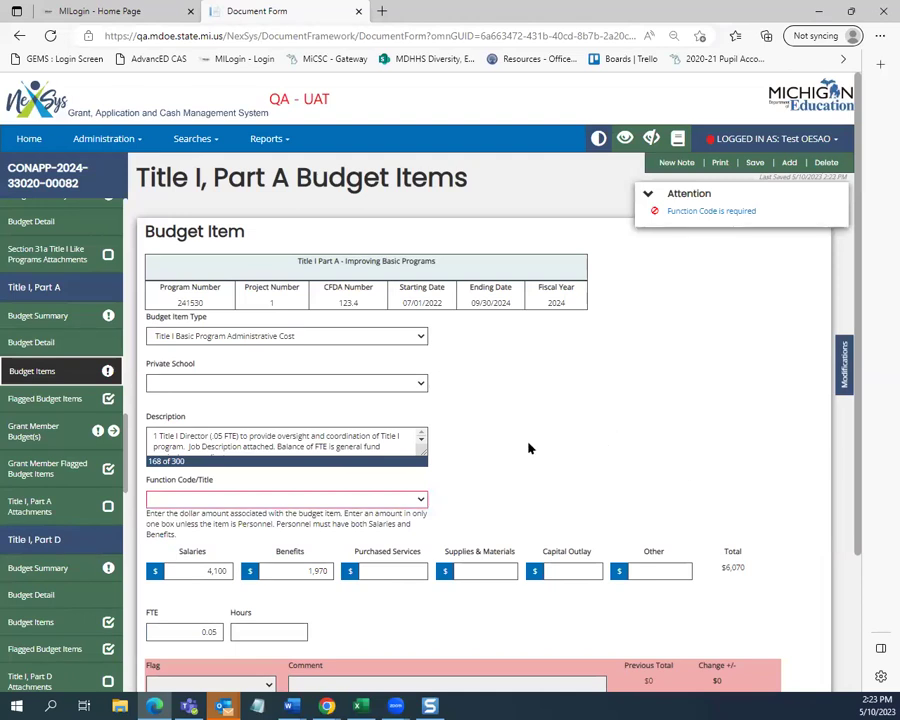
Restore the blank function code to 226: Supervision and Direction of Instructional Staff.
left_click(403, 503)
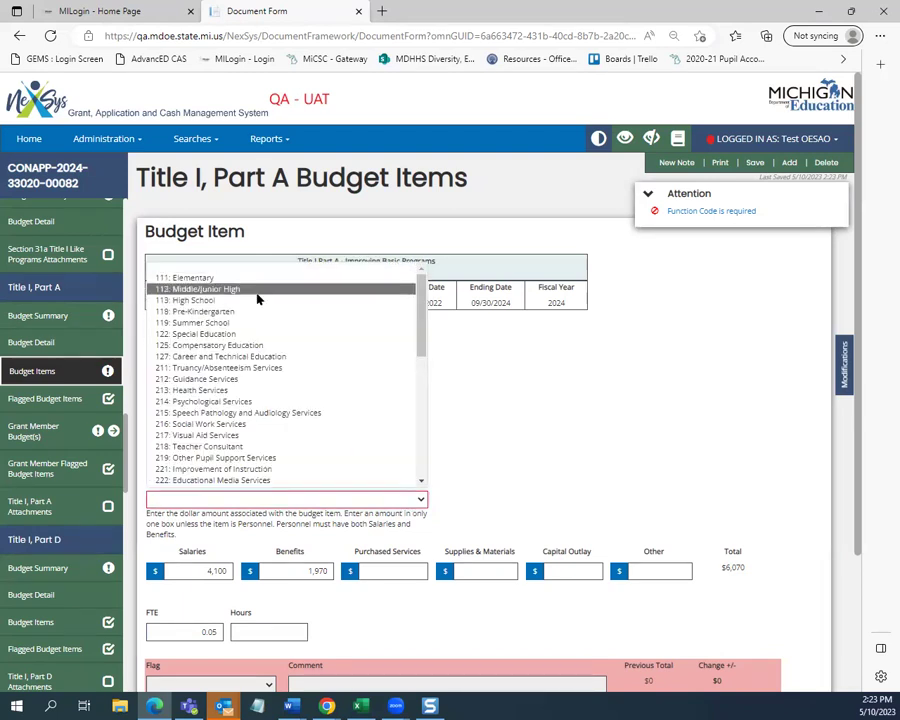
scroll(240, 468, "down", 2)
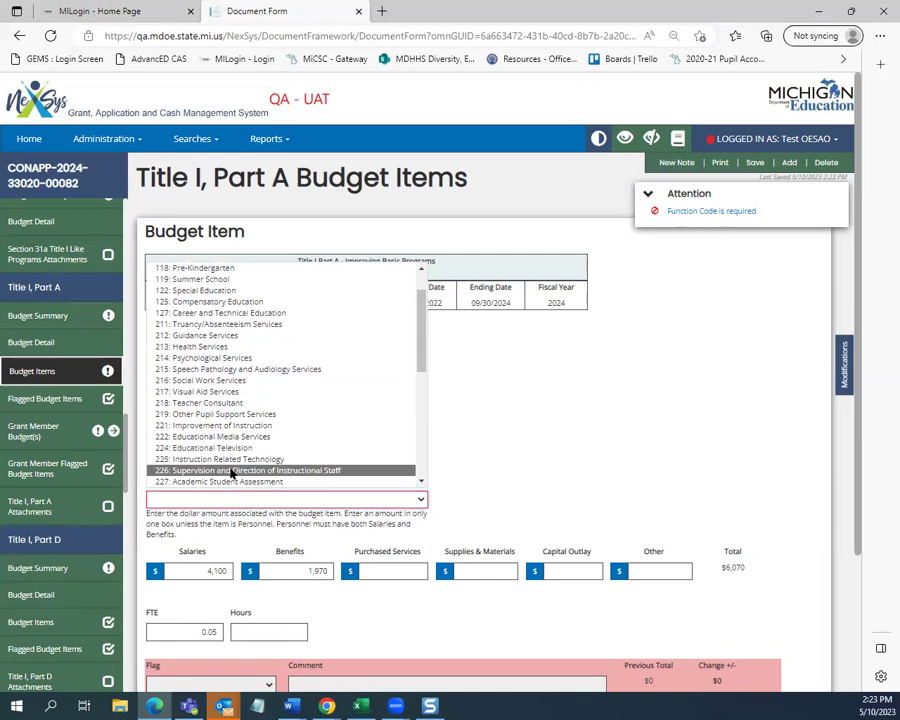
left_click(237, 472)
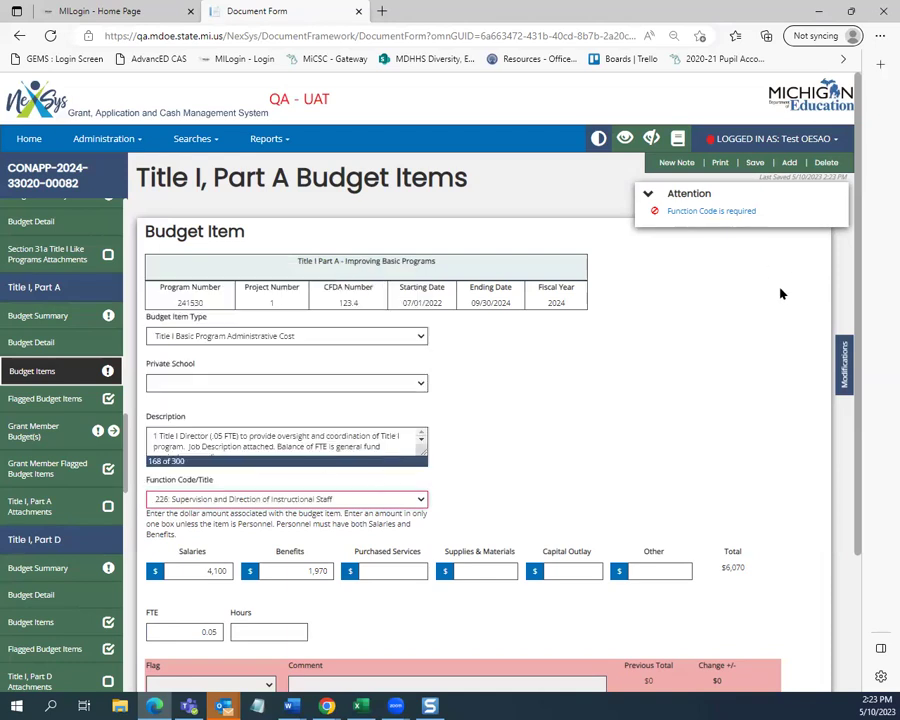
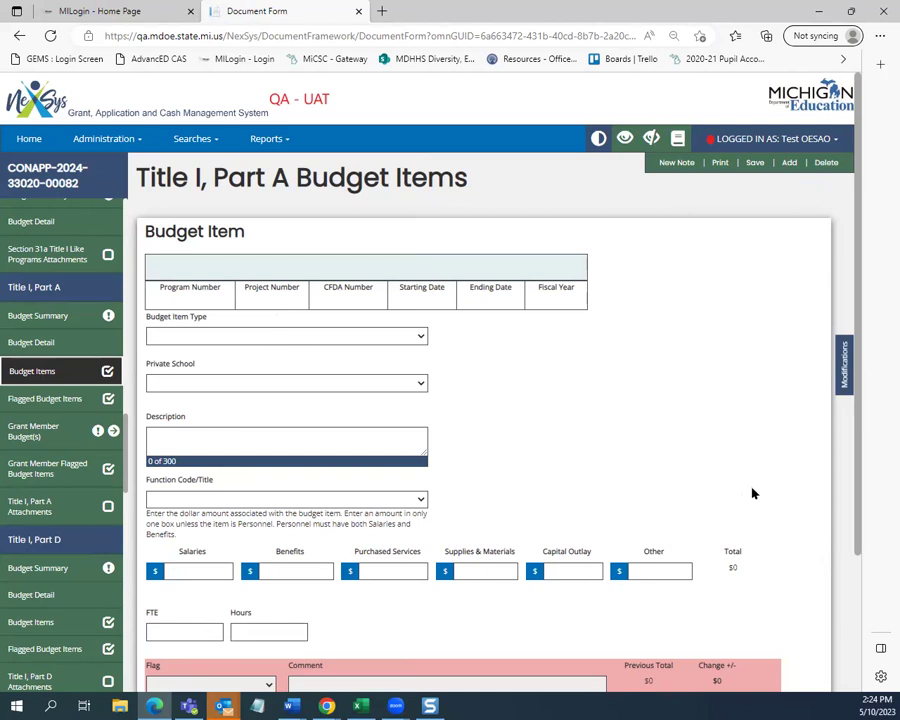
Set the new budget item's type to Title I Basic District Program Cost and begin its description with "HOMELESS:".
left_click(386, 338)
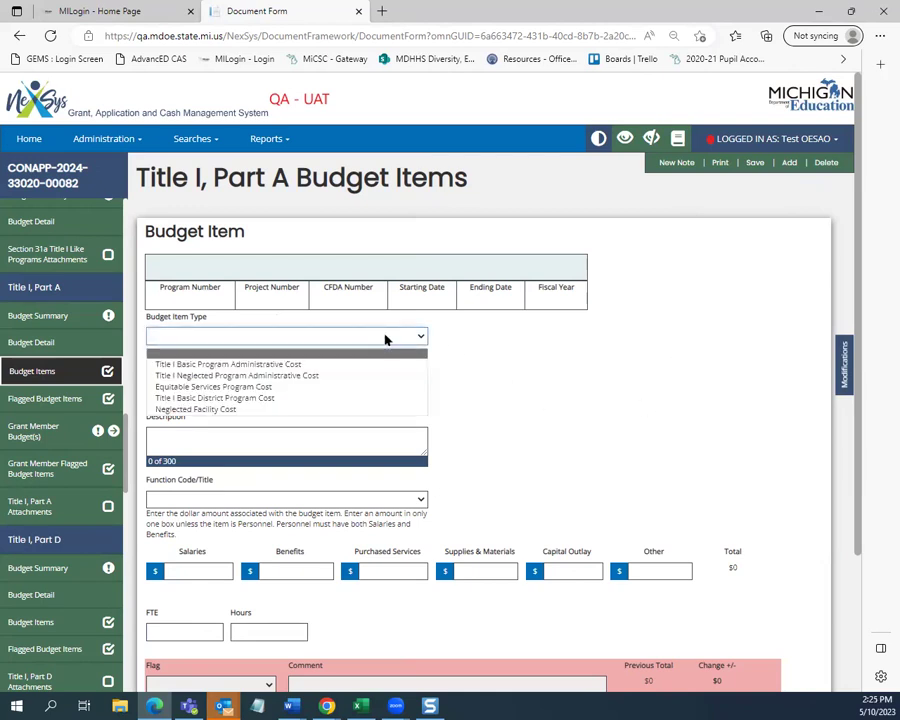
left_click(260, 399)
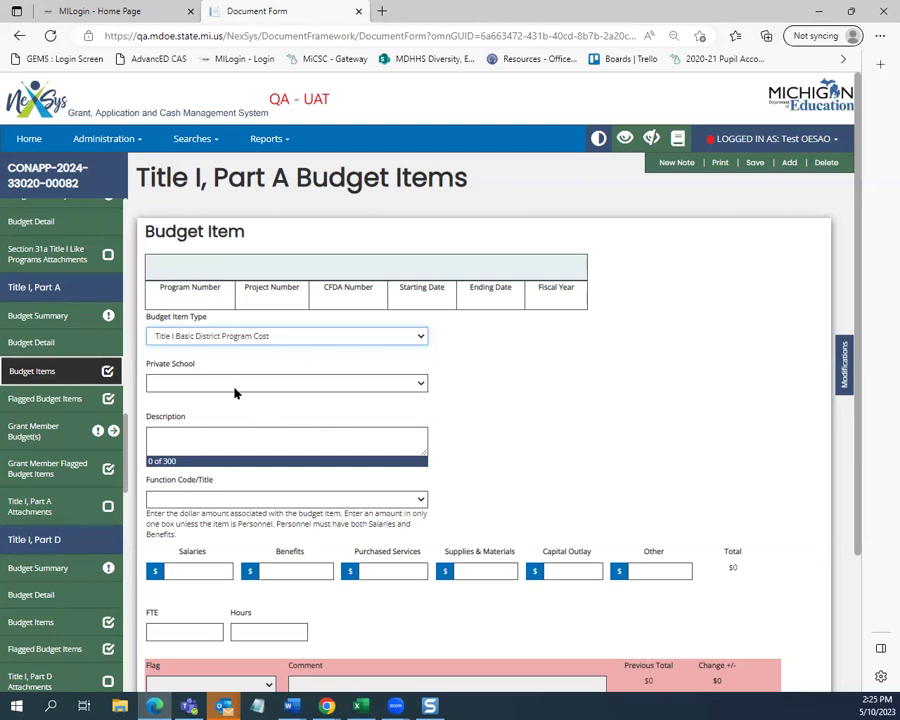
left_click(213, 434)
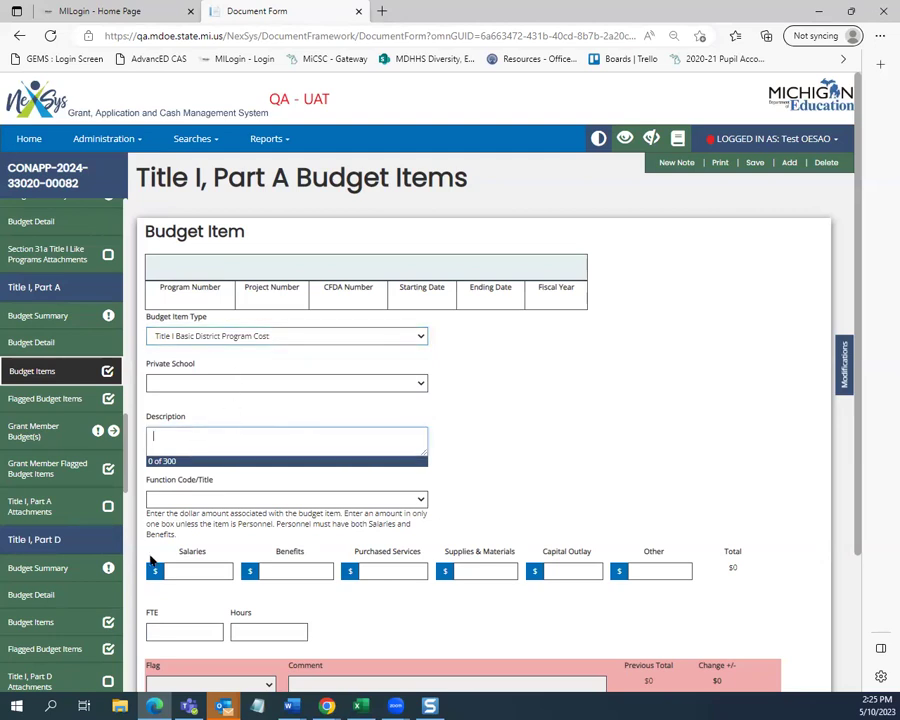
type("HOMELESS:")
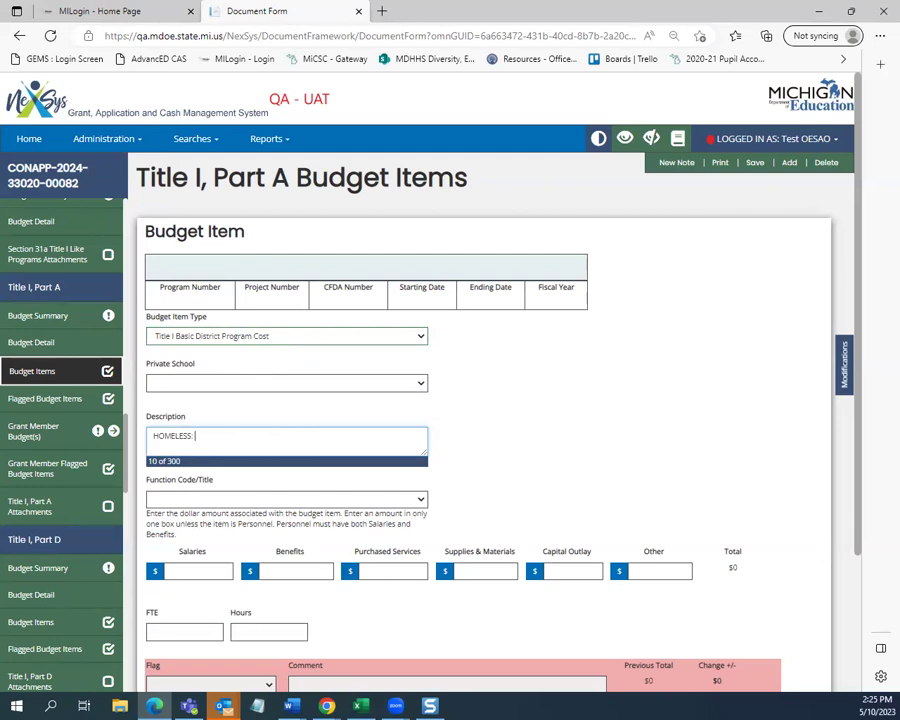
Continue the description: "Homeless Liaison (.05 FTE) to provide oversight and coordination of Title I Homeless program. Job Description attached. Balance of FTE is general fund curriculum coordinator.".
key("alt+Tab")
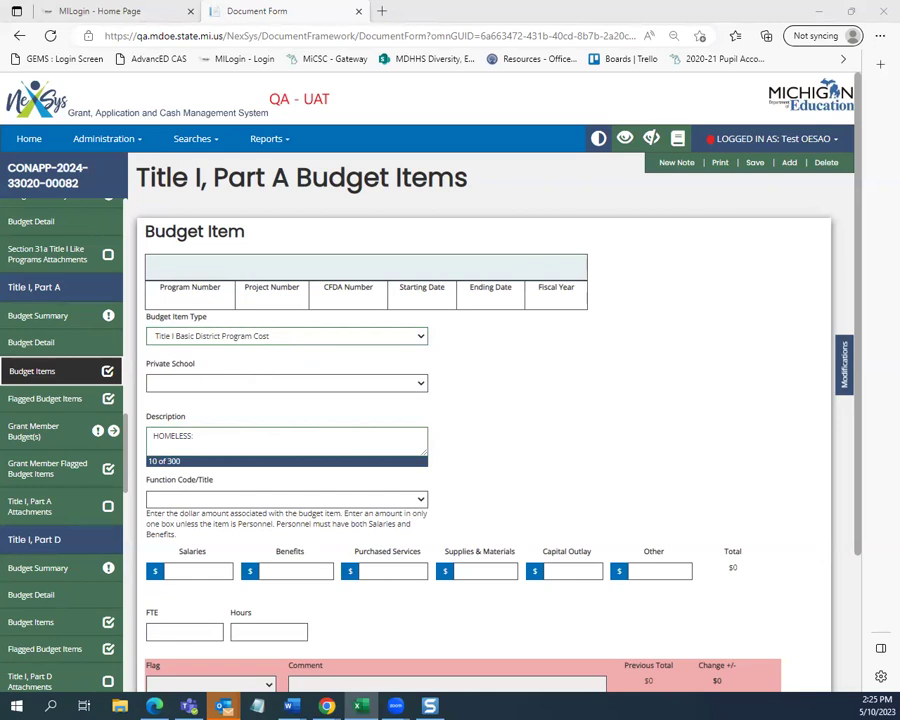
left_click(261, 436)
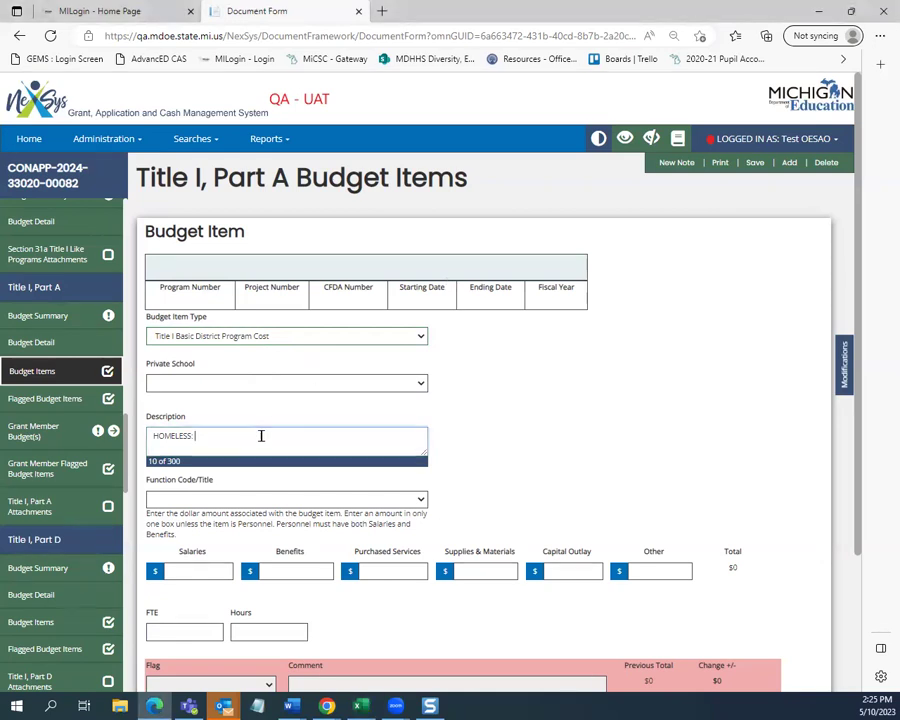
type("Homeless Liaison (.05 FTE) to provide oversight and coordination of Title I Homeless program.  Job Description attached. Balance of FTE is general fund curriculum coordinator.")
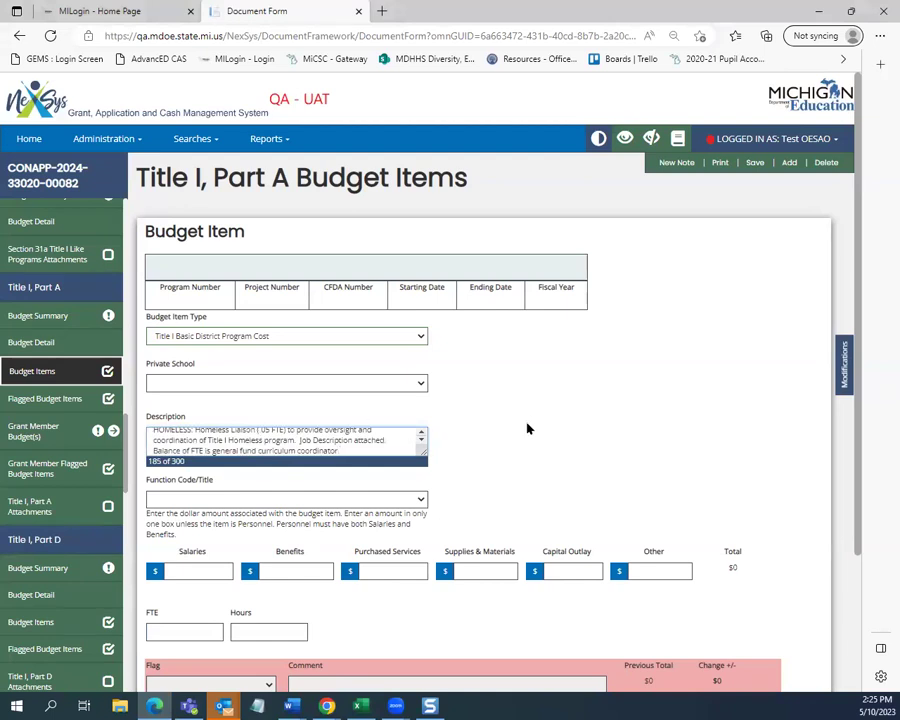
left_click_drag(422, 455, 427, 500)
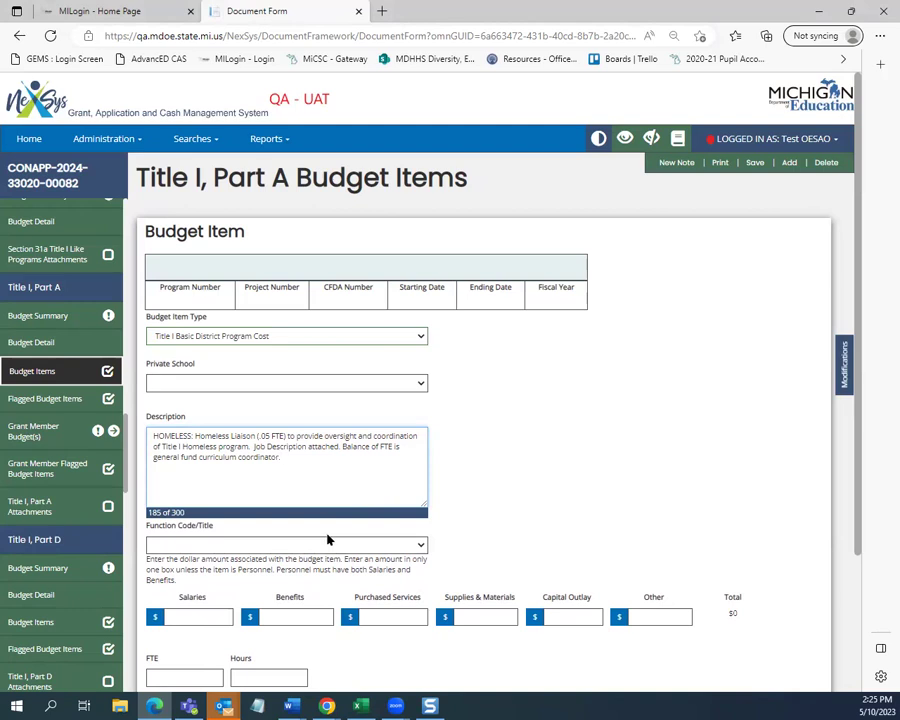
Set the homeless liaison item's function code to 226: Supervision and Direction of Instructional Staff.
left_click(241, 547)
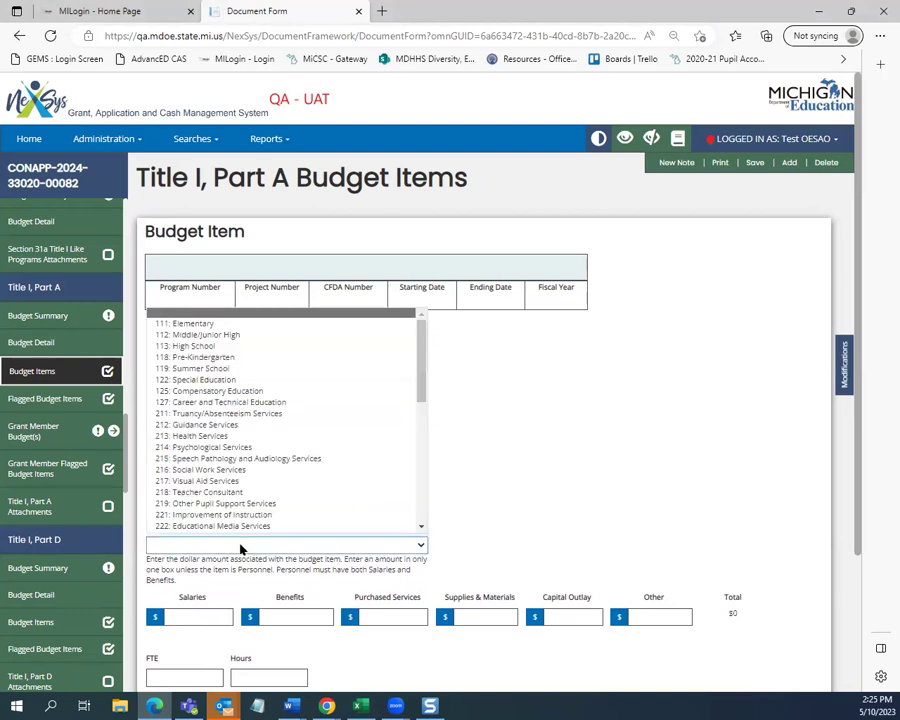
scroll(209, 458, "down", 3)
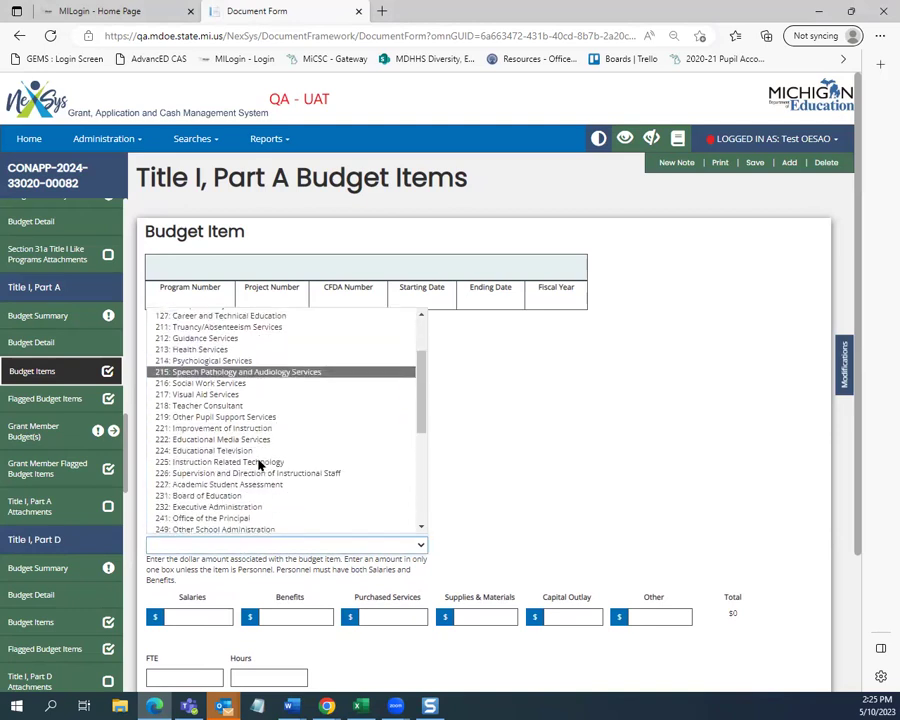
left_click(209, 458)
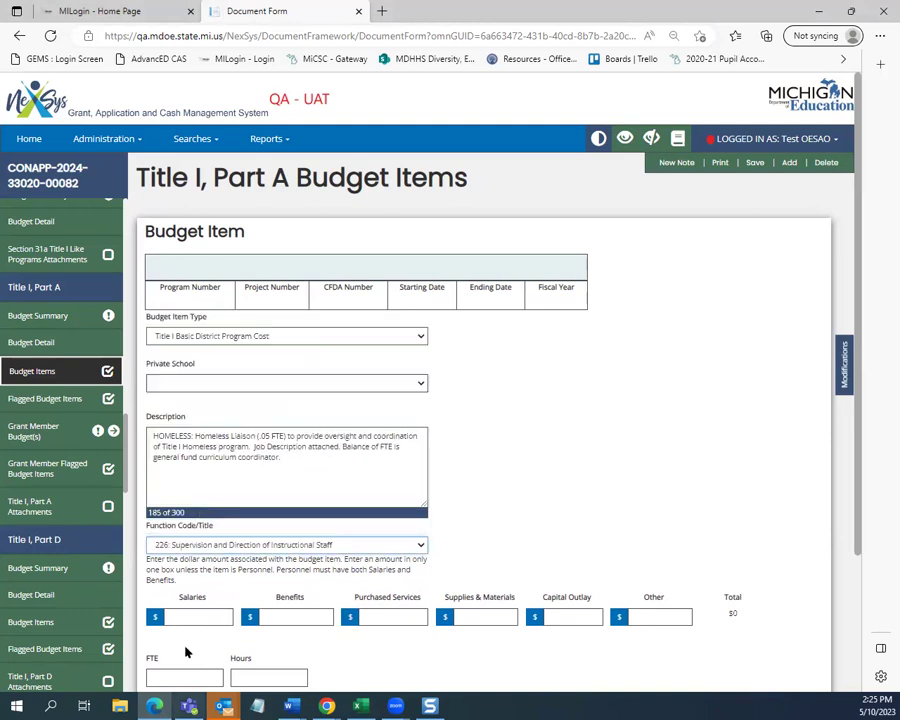
Set the homeless liaison item's Salaries to 8,000 and Benefits to 2,000.
left_click(194, 617)
type("8,910")
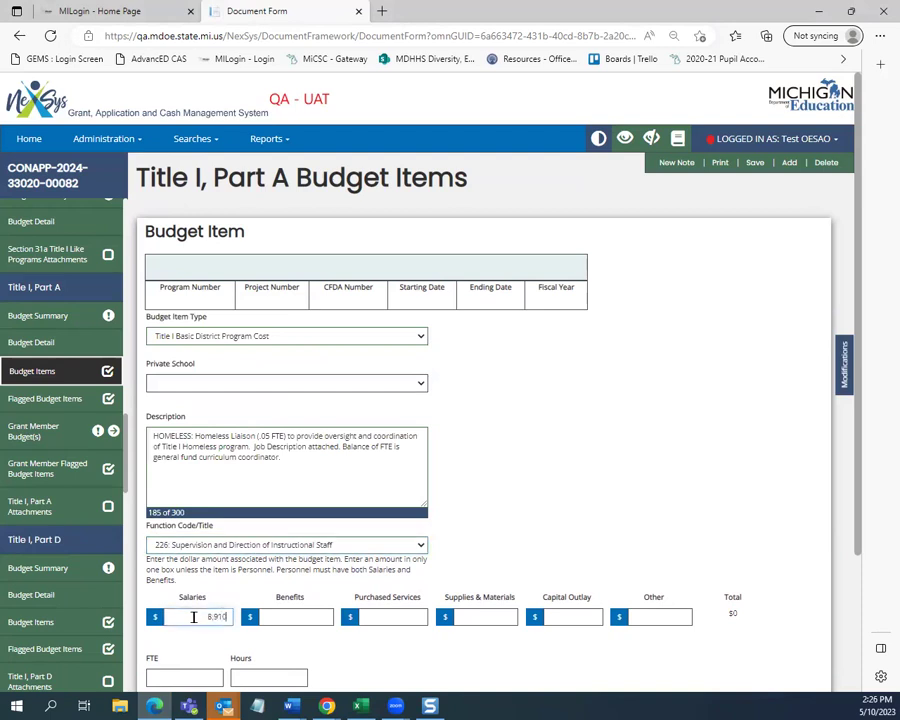
left_click(306, 620)
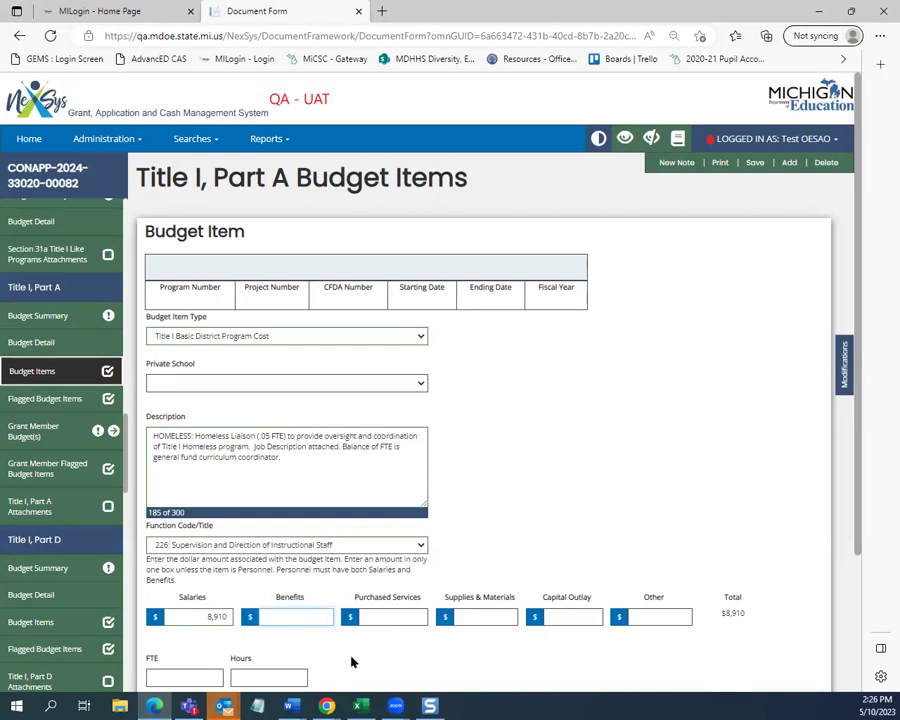
left_click(214, 617)
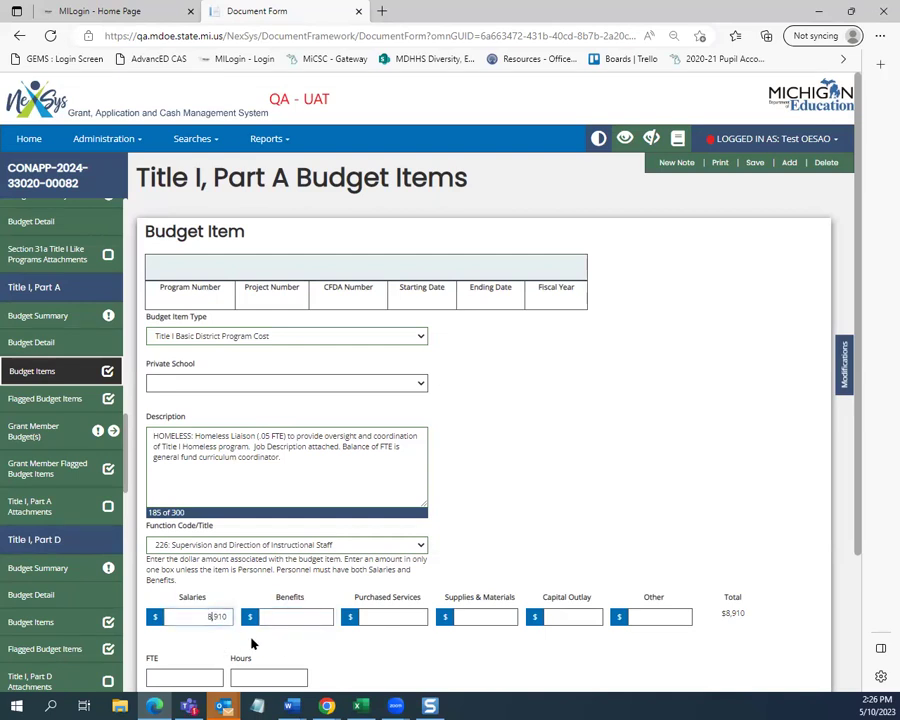
key("Delete")
key("Delete")
key("Delete")
type("00")
left_click(292, 617)
type("2,000")
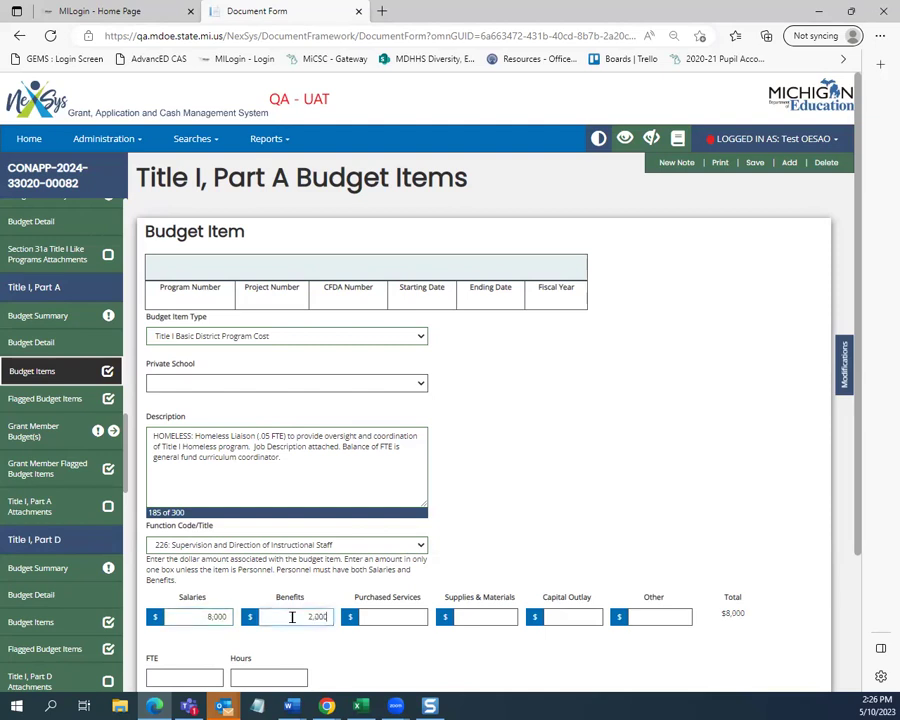
Set the homeless liaison item's FTE to 0.05, leaving Hours blank.
left_click(185, 677)
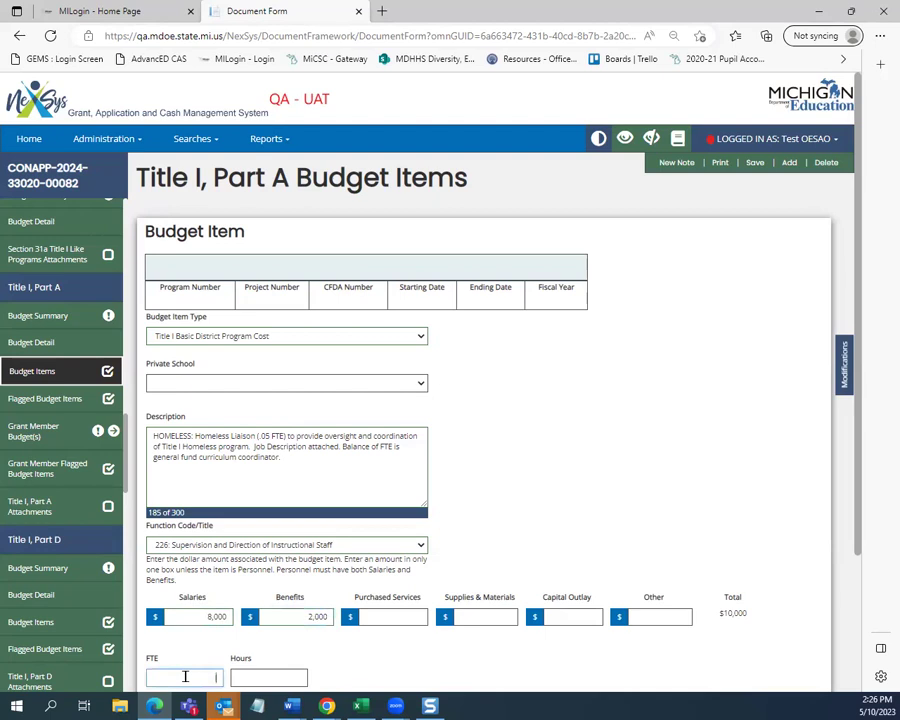
type(".05")
left_click(269, 680)
left_click(210, 680)
type("0")
Try leaving for the Title I, Part A Budget Summary without saving, cancel the departure, and save the homeless liaison budget item.
left_click(40, 316)
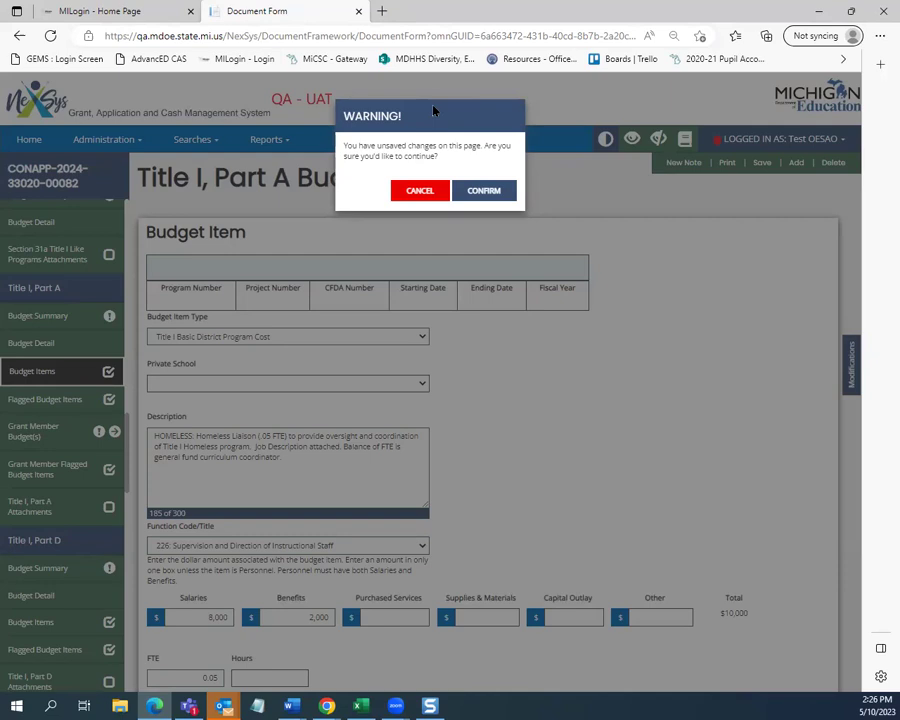
left_click(424, 196)
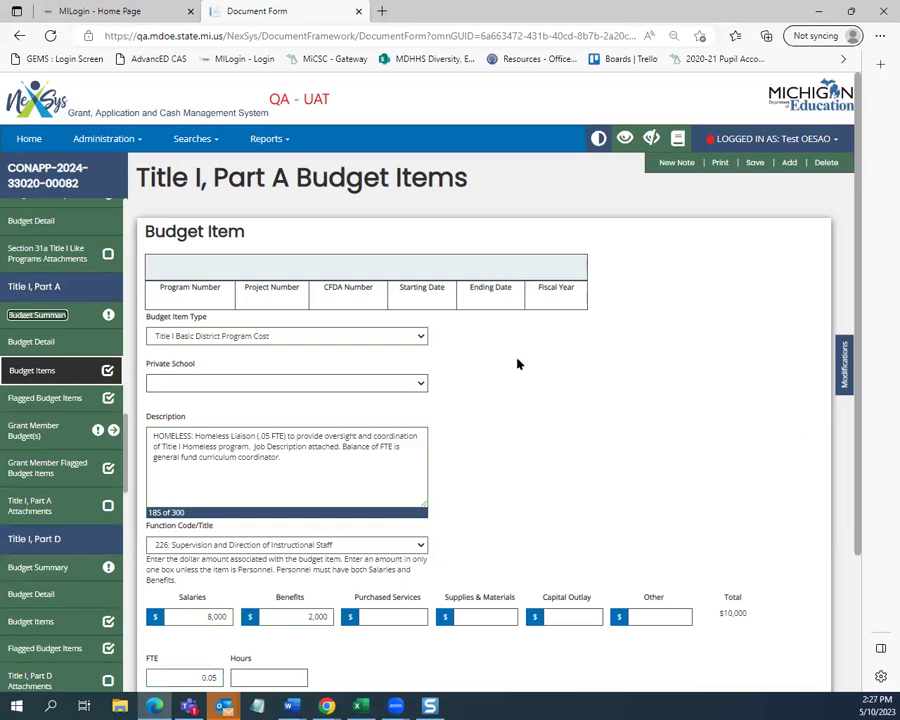
left_click(757, 163)
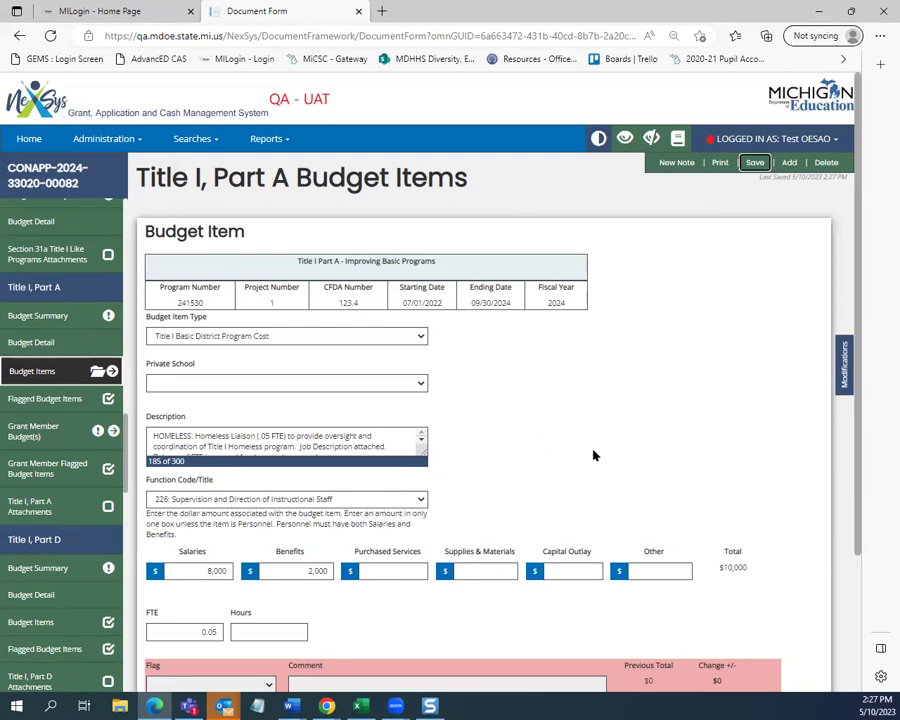
List the saved Title I, Part A budget items and open the Title I, Part A Budget Summary.
left_click(112, 372)
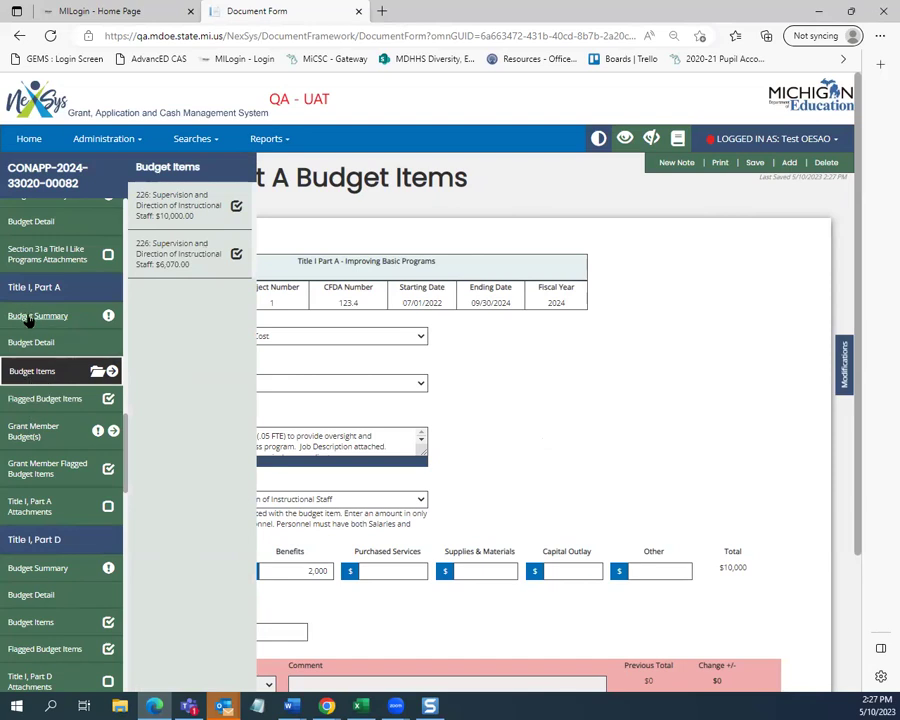
mouse_move(110, 318)
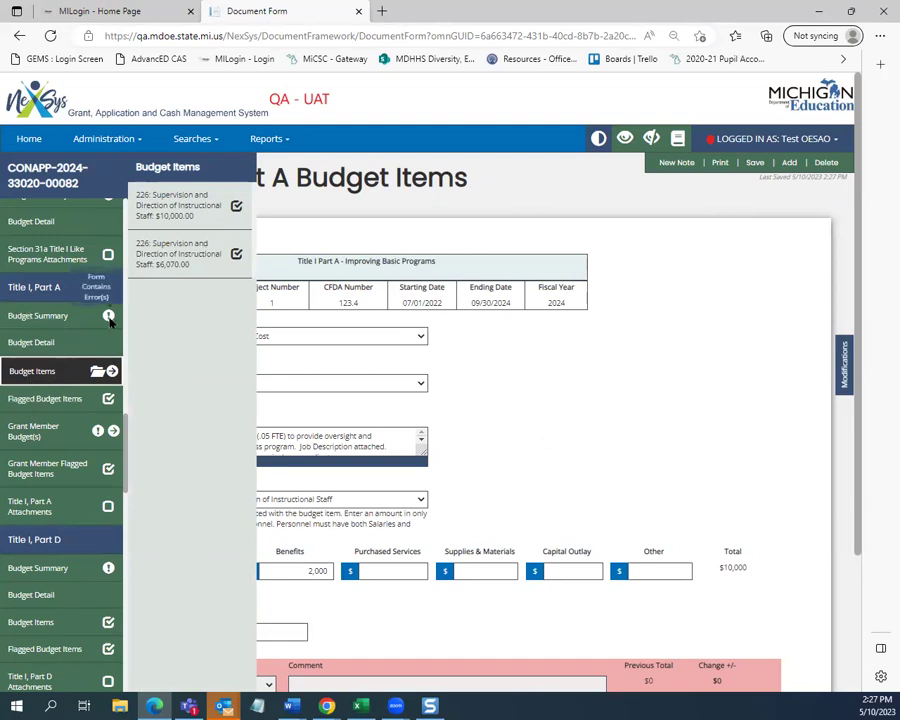
left_click(40, 316)
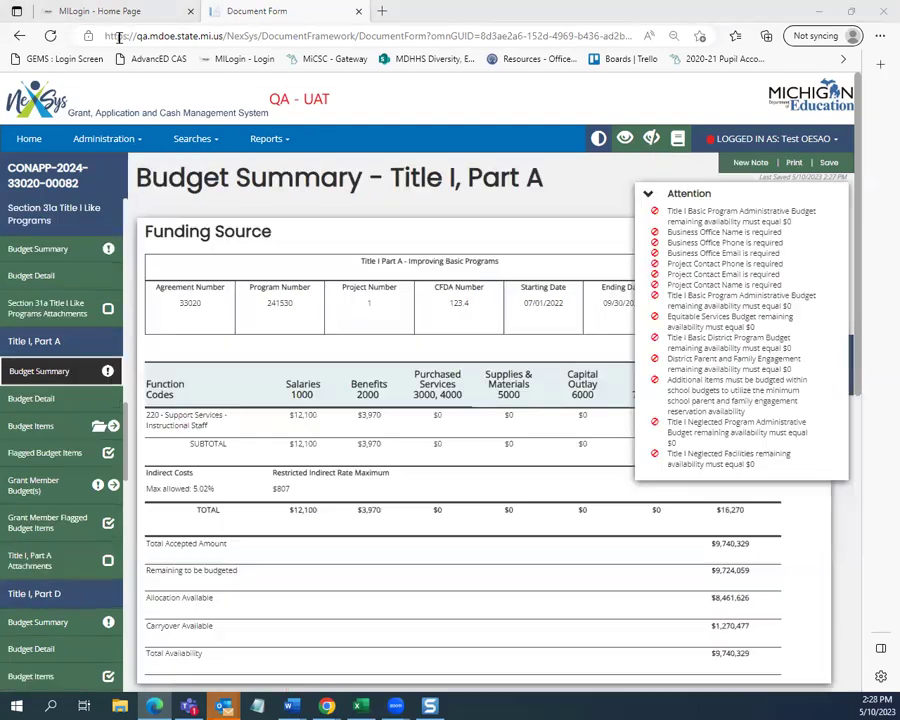
Collapse the Attention list and examine the Funding Source totals and the Budget Areas availability, budgeted amounts and balances.
left_click(647, 196)
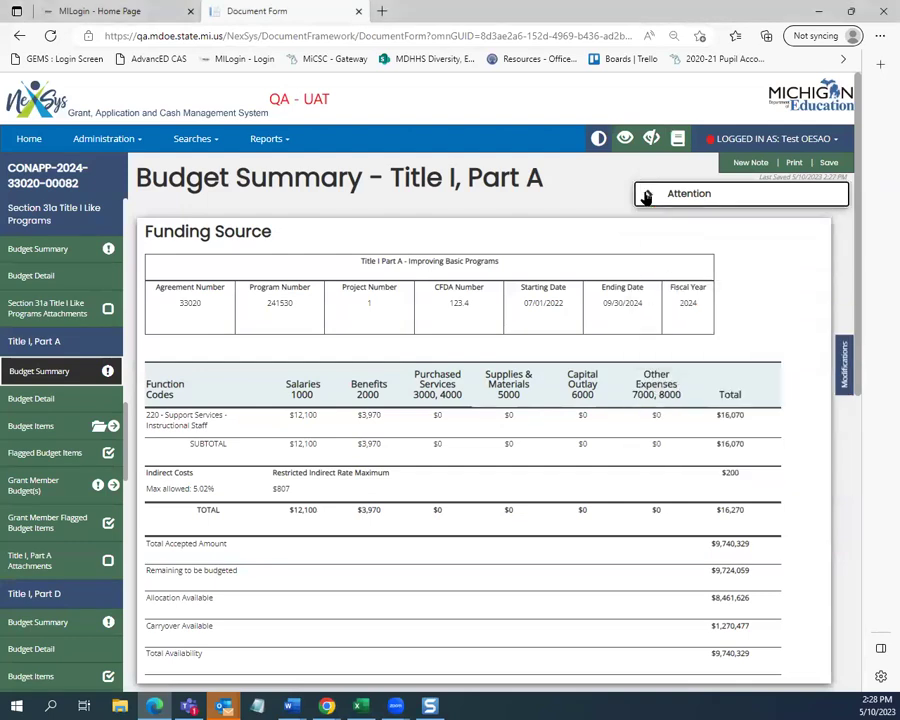
scroll(814, 504, "down", 1)
scroll(818, 509, "down", 3)
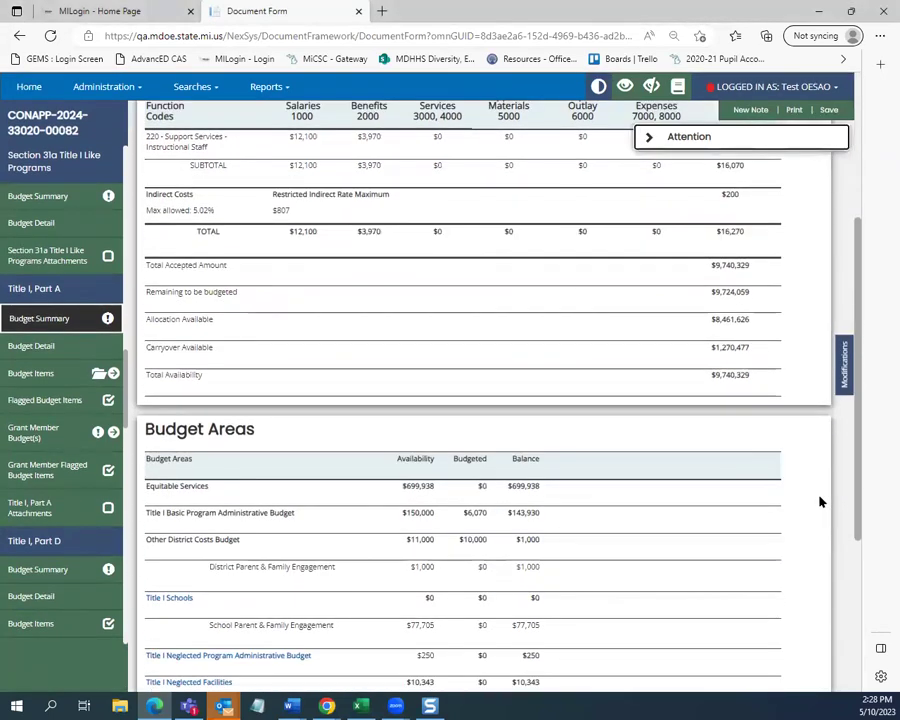
scroll(820, 502, "down", 2)
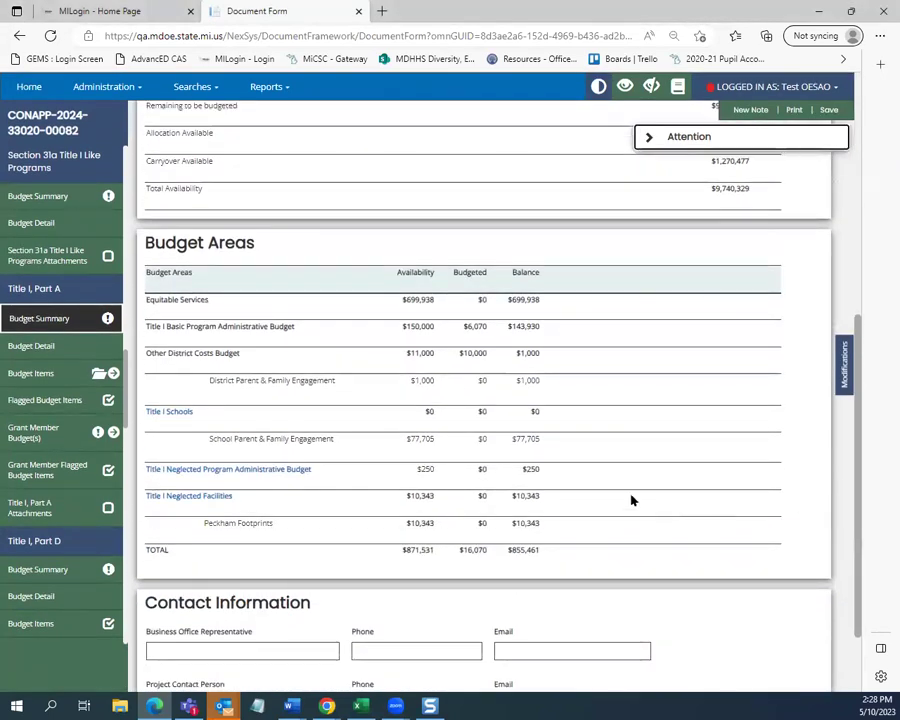
scroll(630, 505, "up", 3)
scroll(630, 513, "up", 2)
scroll(630, 513, "up", 2)
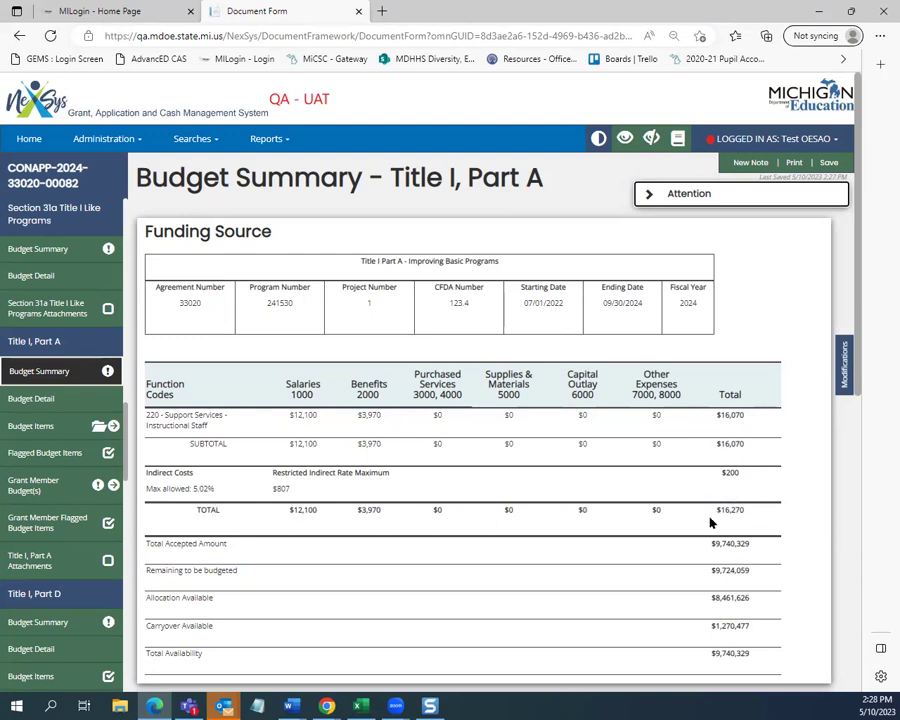
scroll(755, 510, "down", 1)
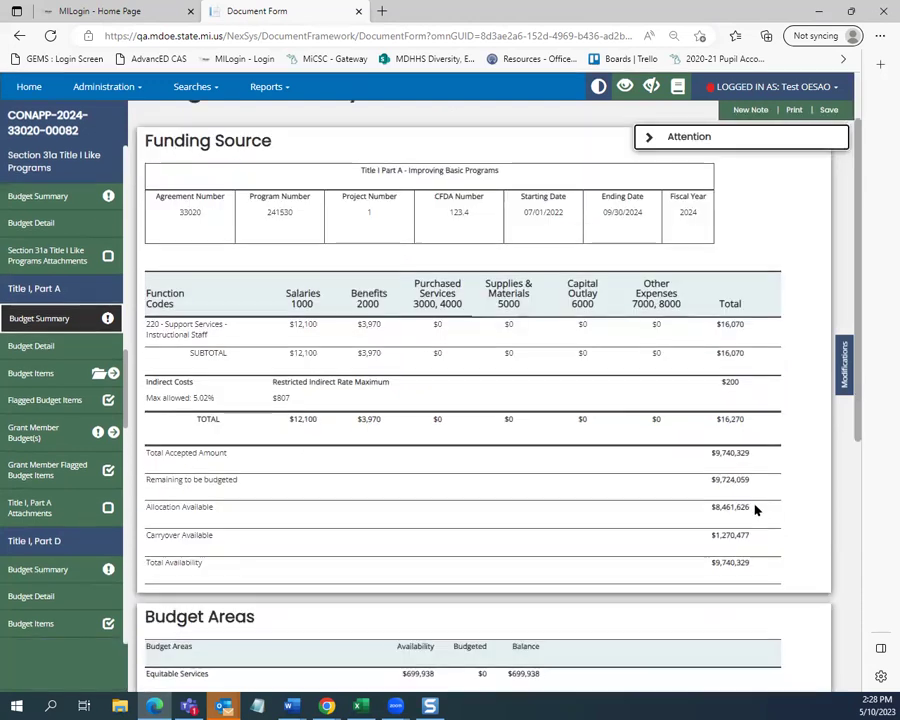
scroll(755, 510, "down", 1)
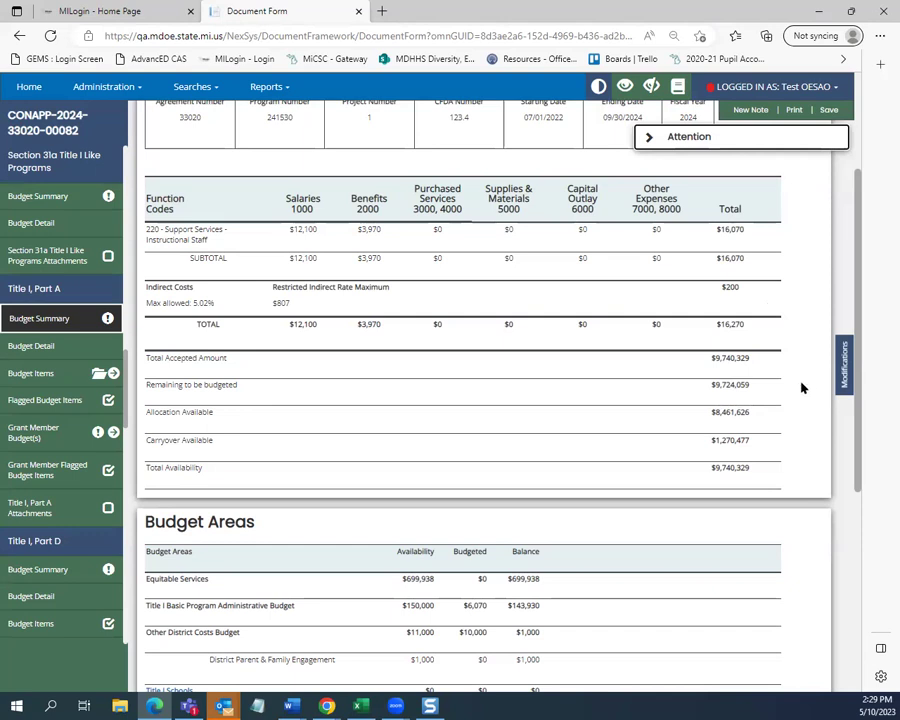
scroll(775, 428, "down", 1)
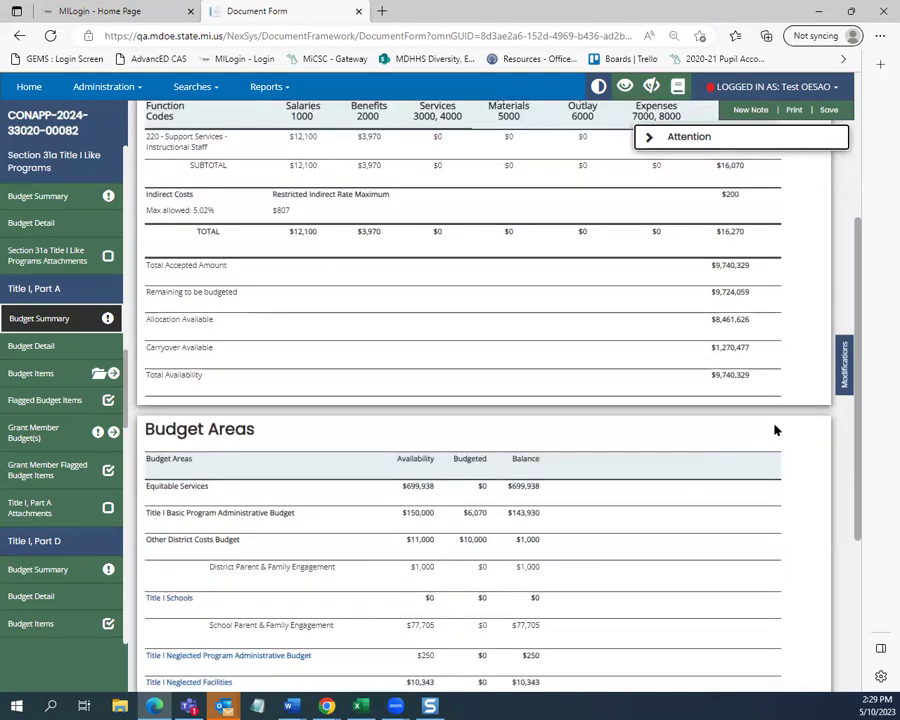
scroll(774, 427, "down", 1)
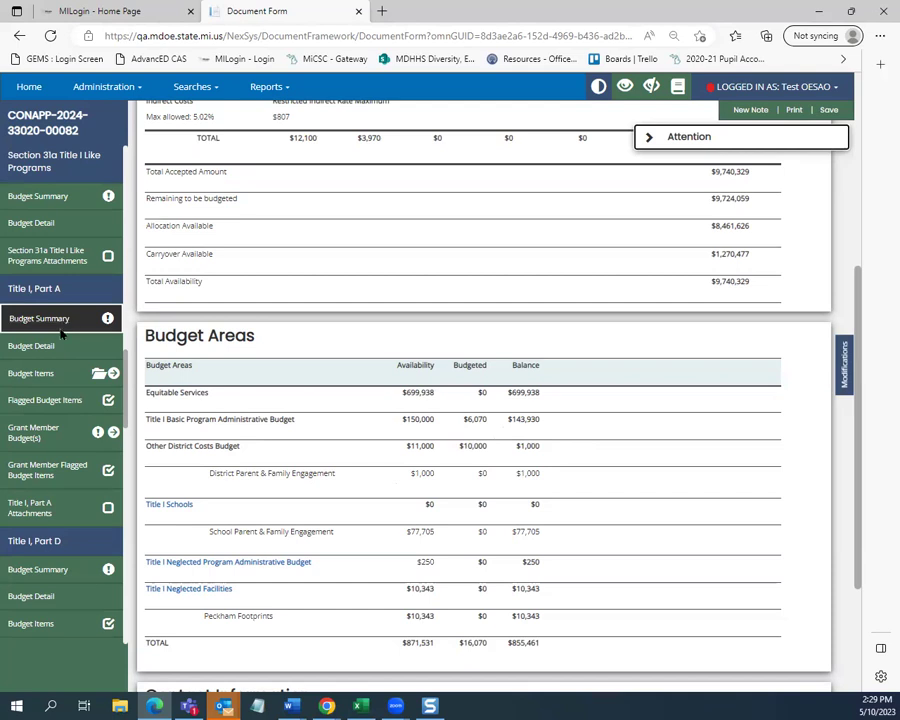
Open the Title I, Part A Flagged Budget Items and go from there to the homeless liaison budget item.
left_click(37, 401)
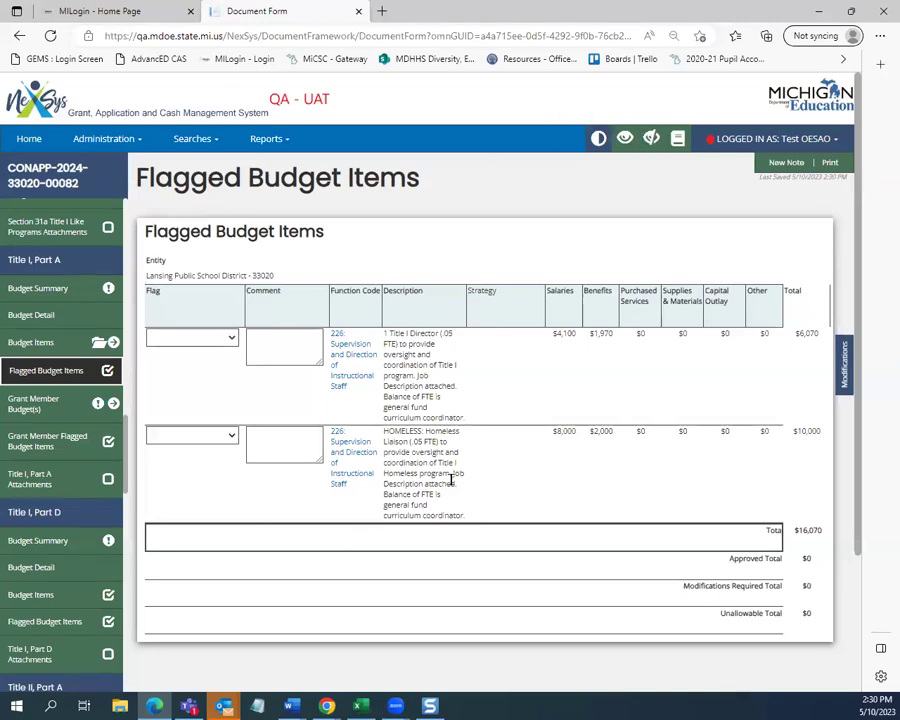
left_click(349, 453)
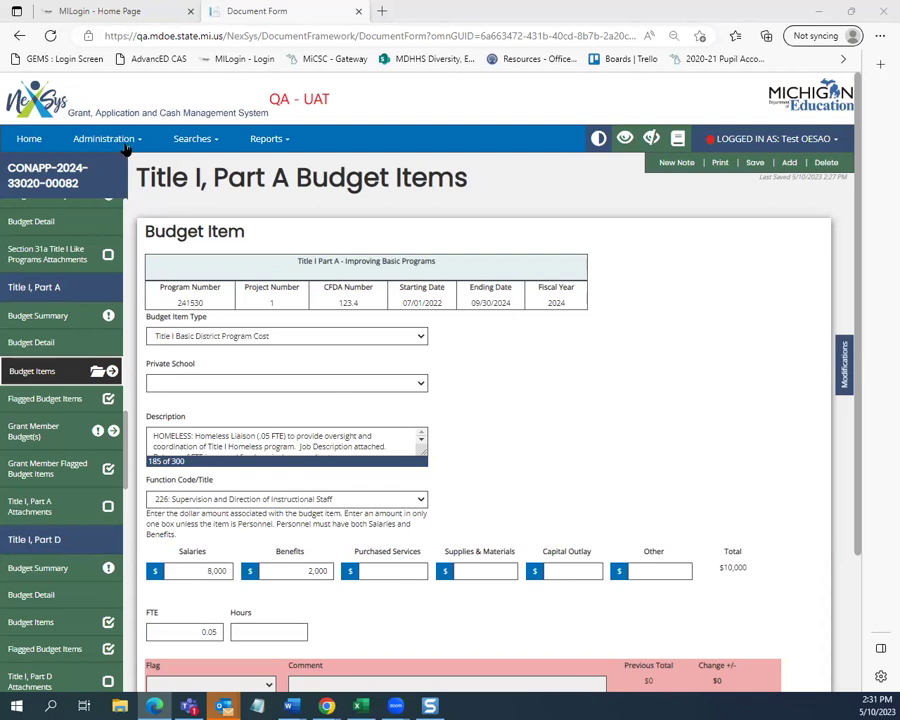
Expand the Title I, Part A grant member budgets for J.W. Sexton High School, Kendon School and Willow School.
left_click(30, 434)
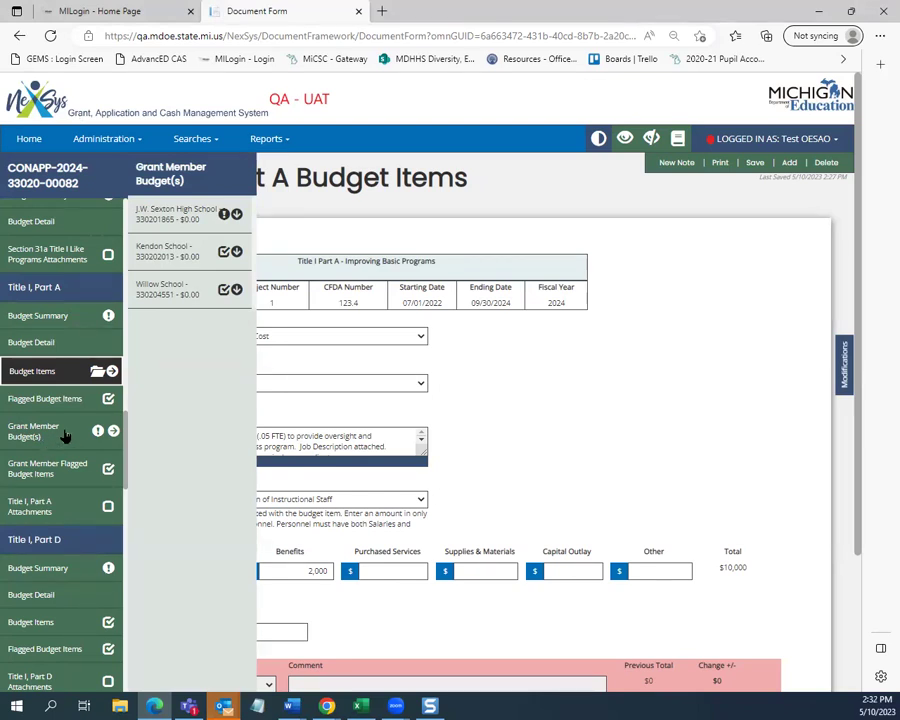
left_click(237, 215)
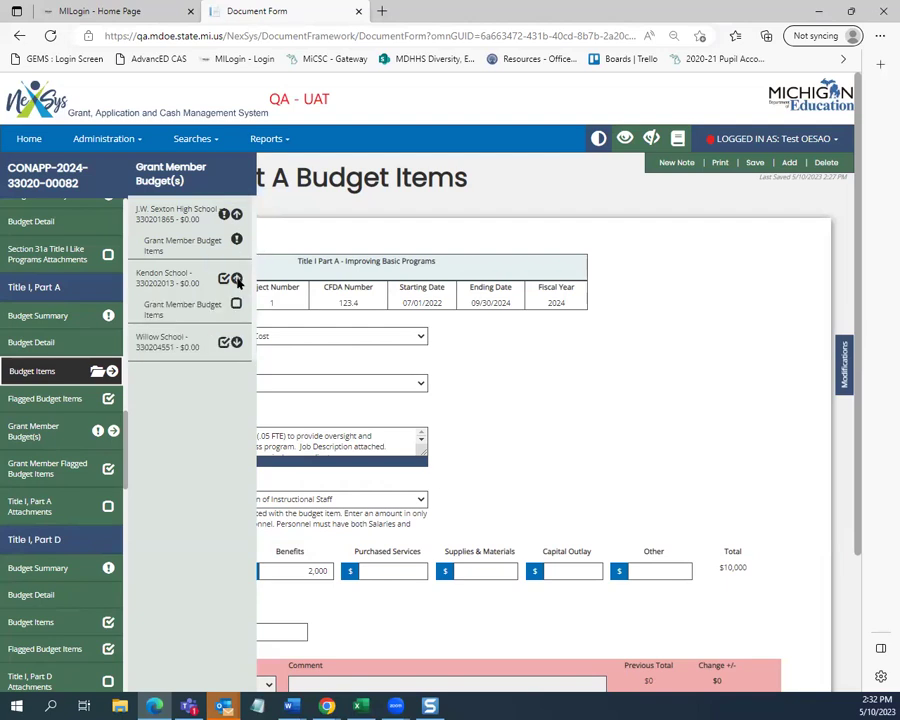
left_click(236, 343)
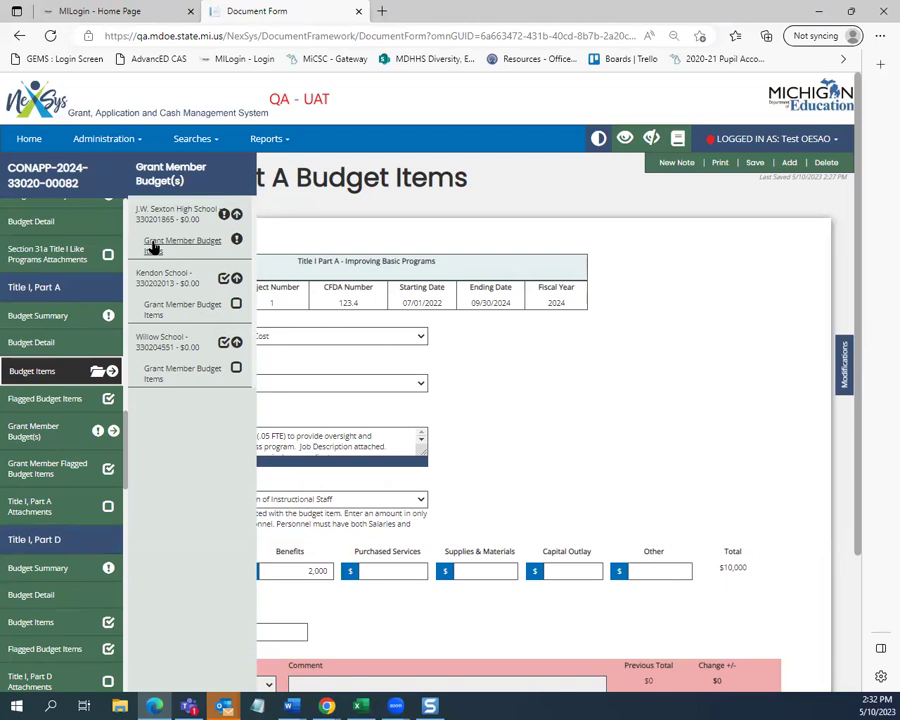
Open the Kendon School grant member budget items form, save the blank item, and collapse the Attention list.
left_click(155, 312)
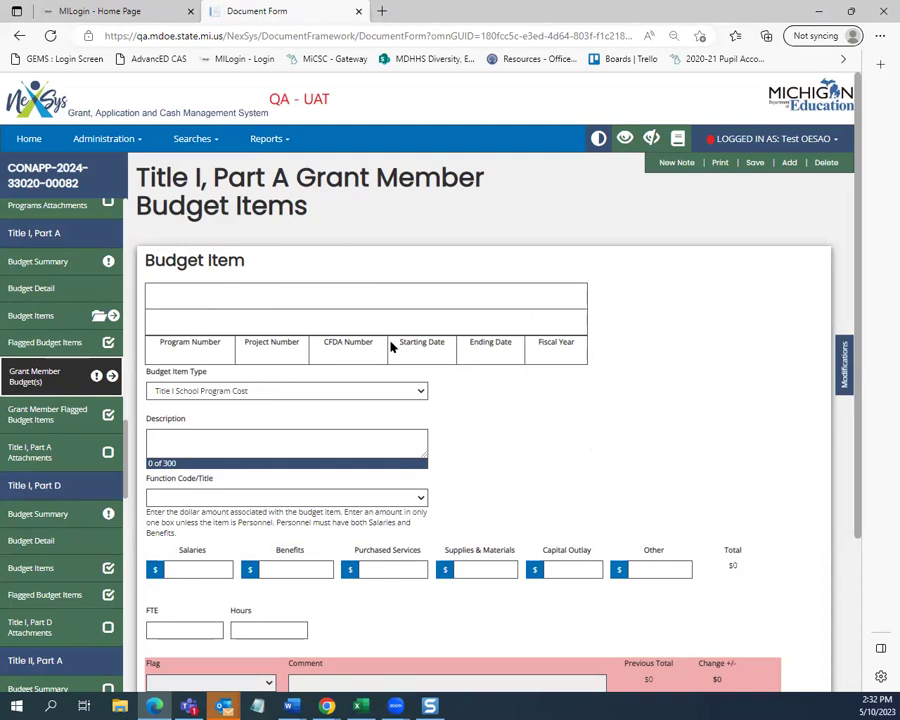
left_click(754, 164)
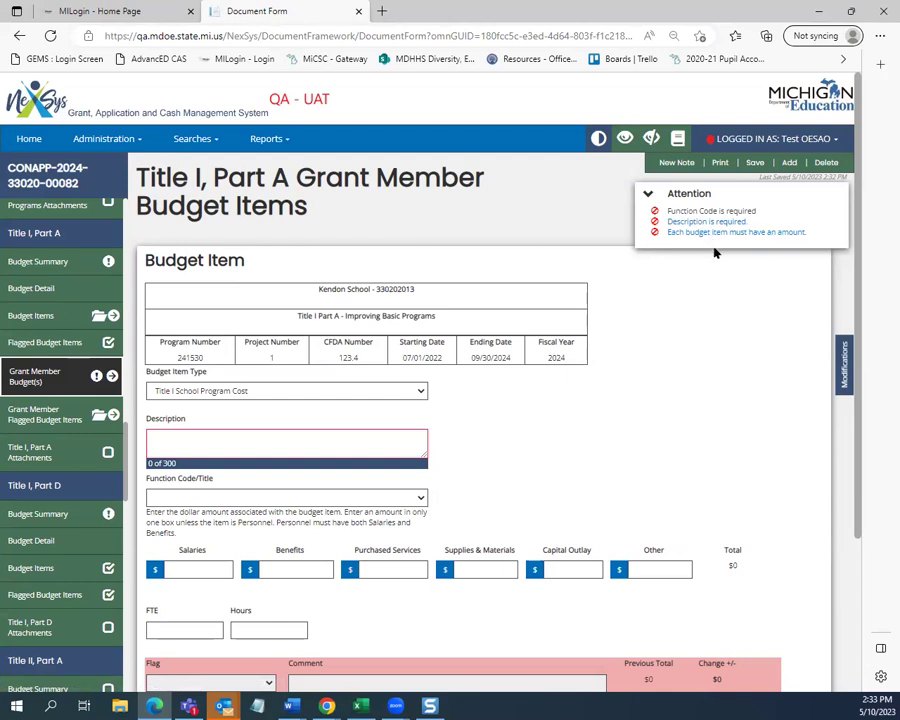
left_click(648, 194)
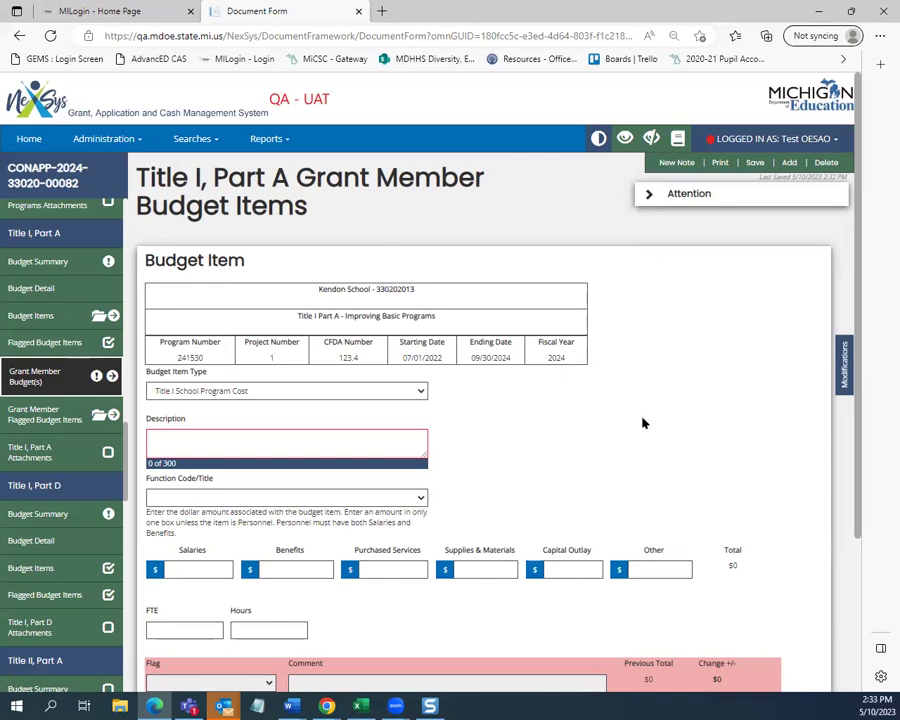
Describe the Title I School Program Cost item as Summer School (2024), 3 HQ Teachers for 3 weeks @ 3 days/week, 5 hrs./day @ $30/hr., grades K-2.
left_click(366, 396)
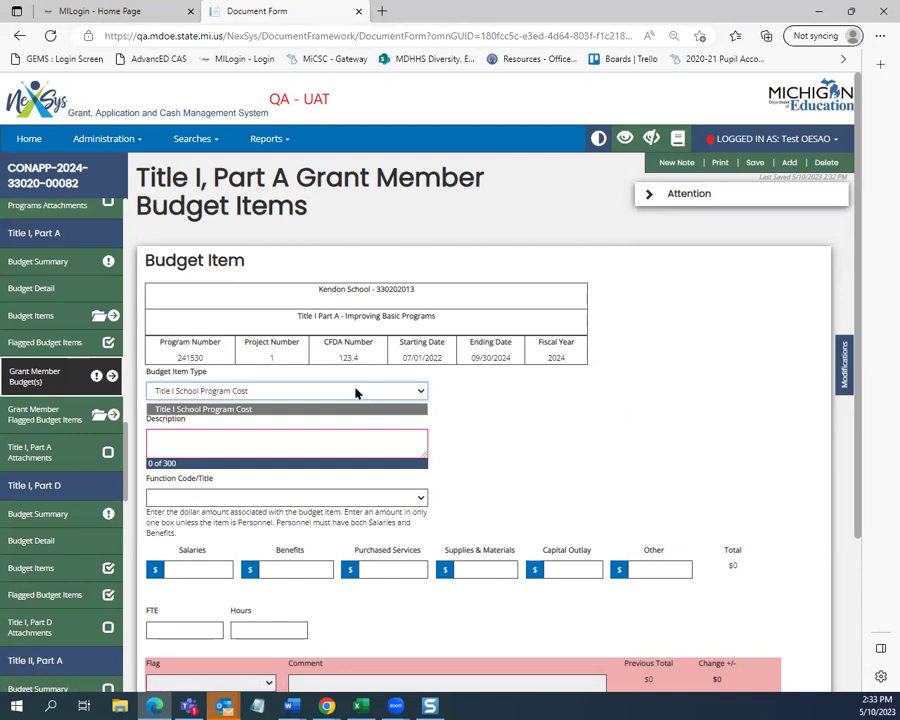
left_click(354, 393)
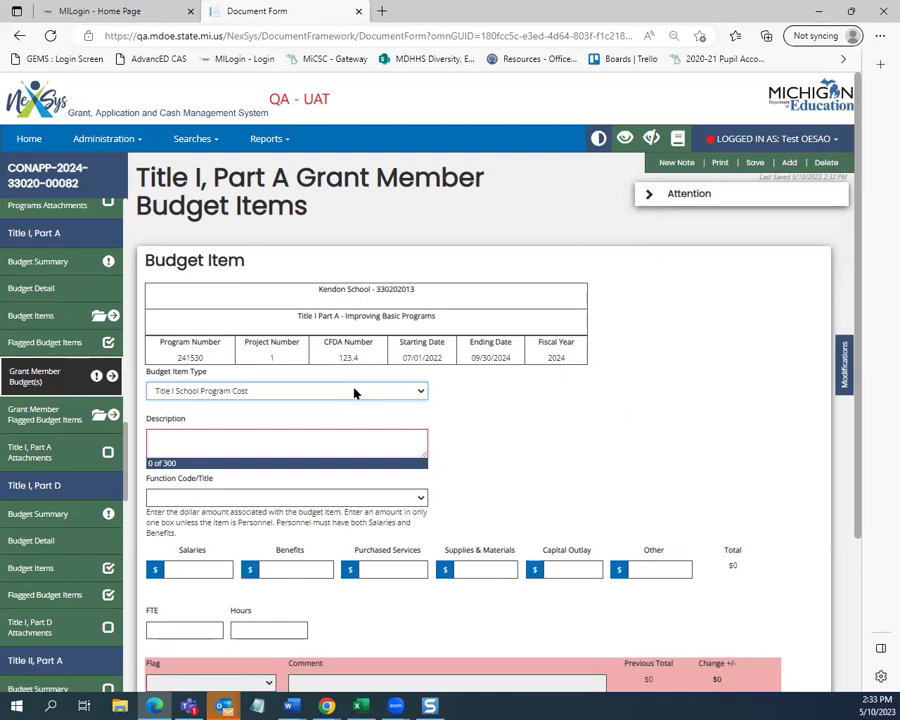
left_click(243, 436)
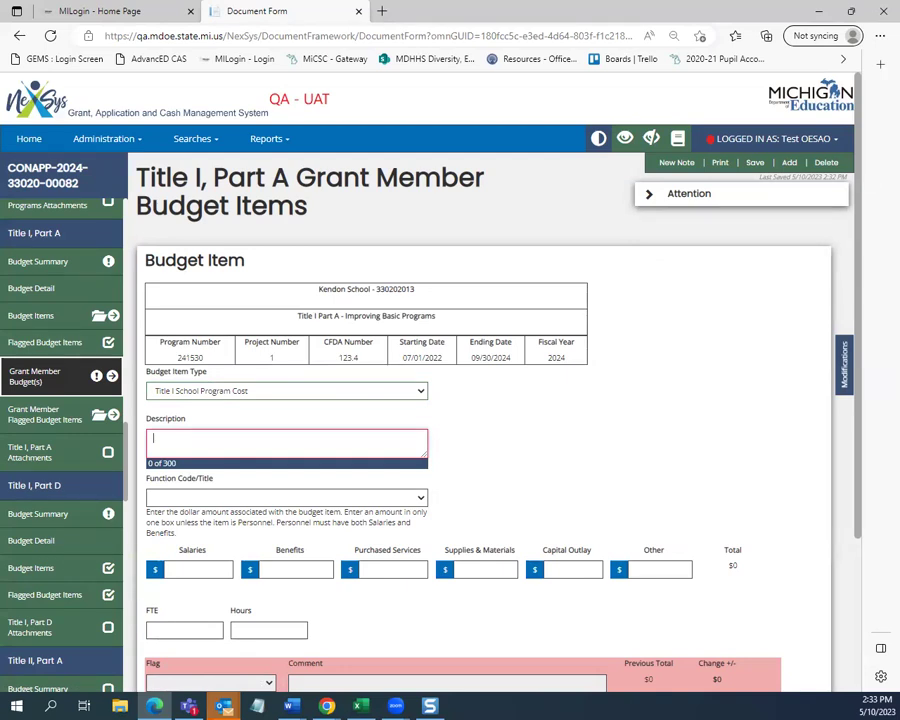
key("alt+Tab")
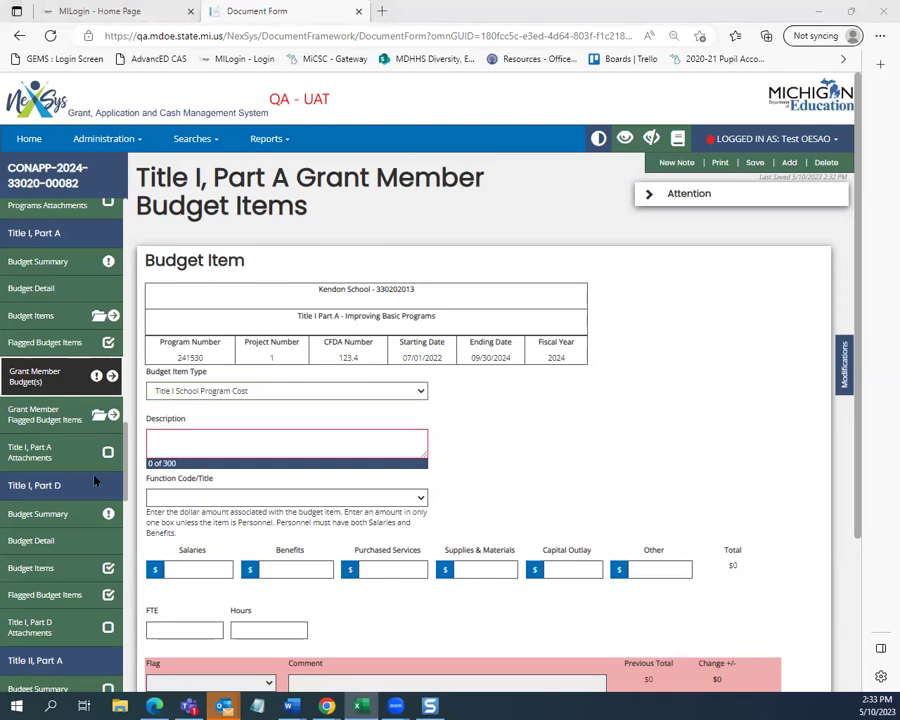
left_click(296, 445)
type("Summer School (2014) 3 HQ Teachers for 3 weeks @ 3 days/week, 5 hrs./day @ $30/hr. providing supplementary instruction in all core subjects for identified students grades K-2")
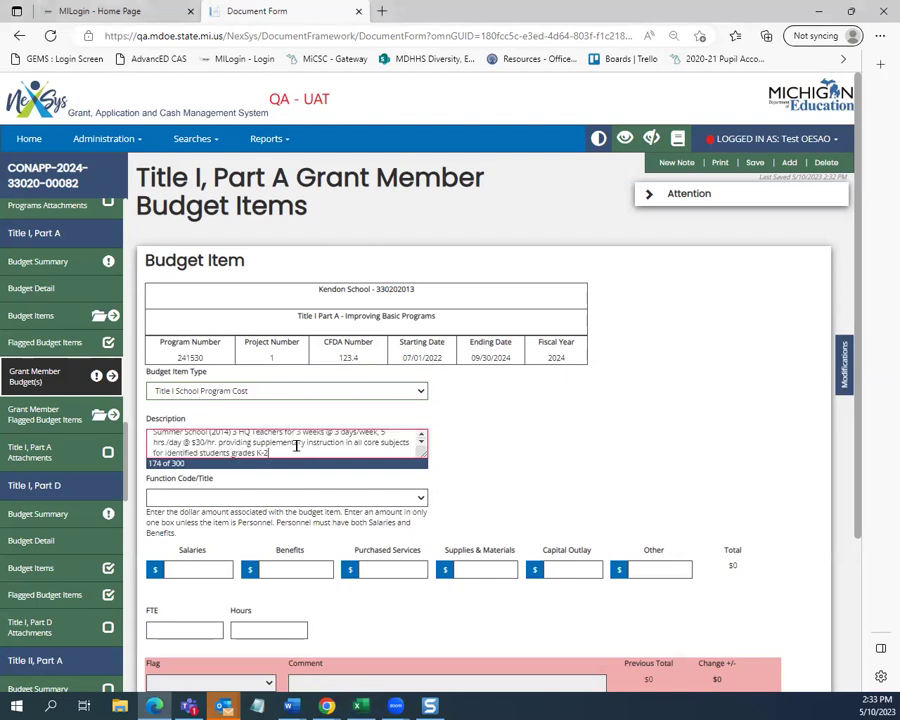
left_click_drag(421, 453, 425, 509)
left_click(222, 438)
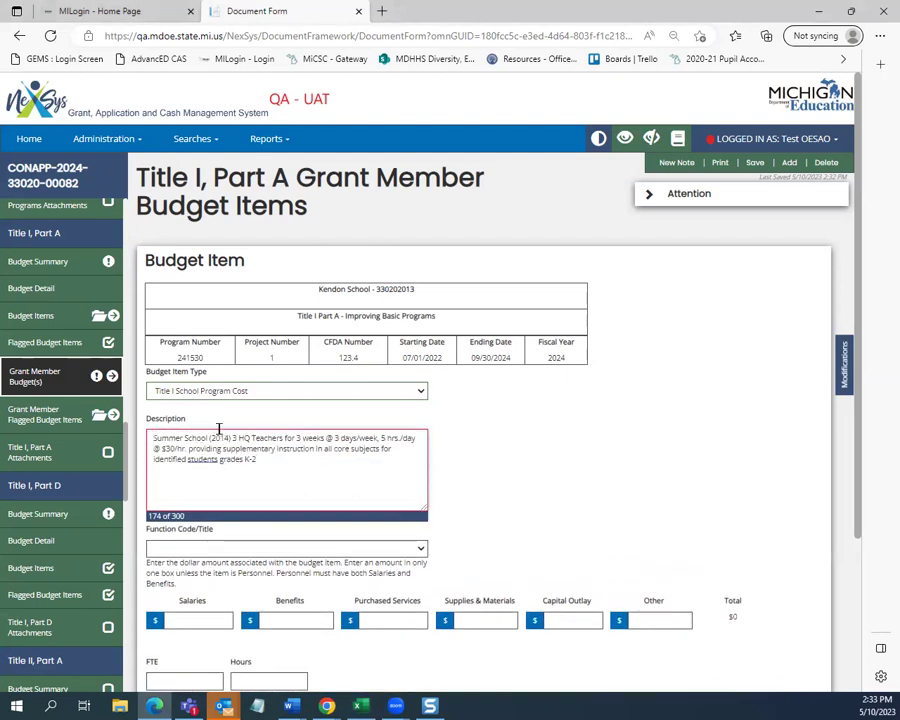
key("BackSpace")
type("2")
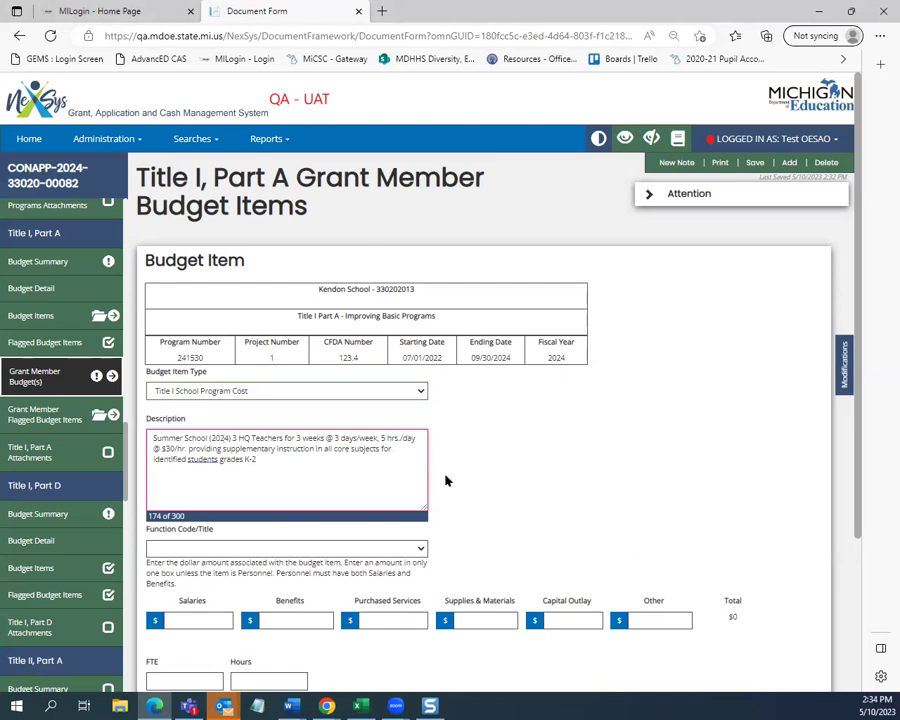
Assign function code 125: Compensatory Education to the summer school item, with 2,700 in Salaries and 840 in Benefits.
left_click(352, 547)
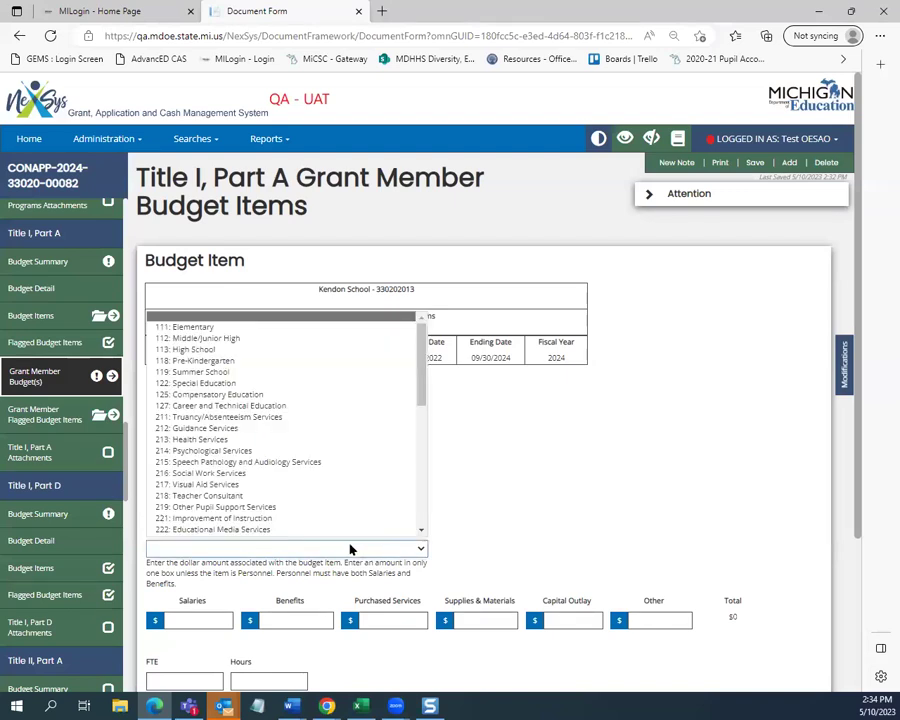
left_click(237, 397)
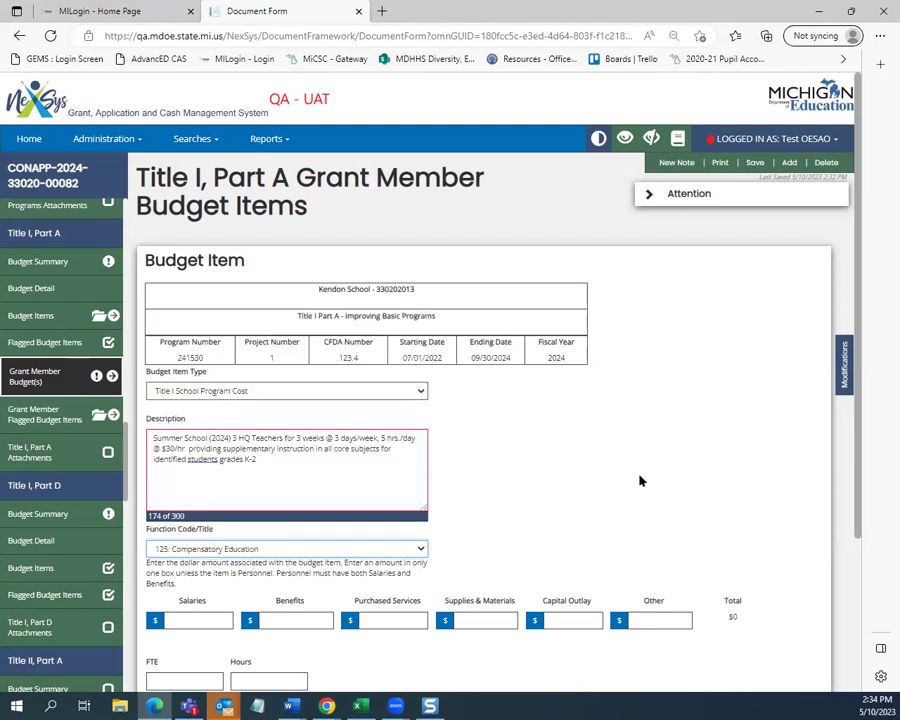
scroll(639, 478, "down", 3)
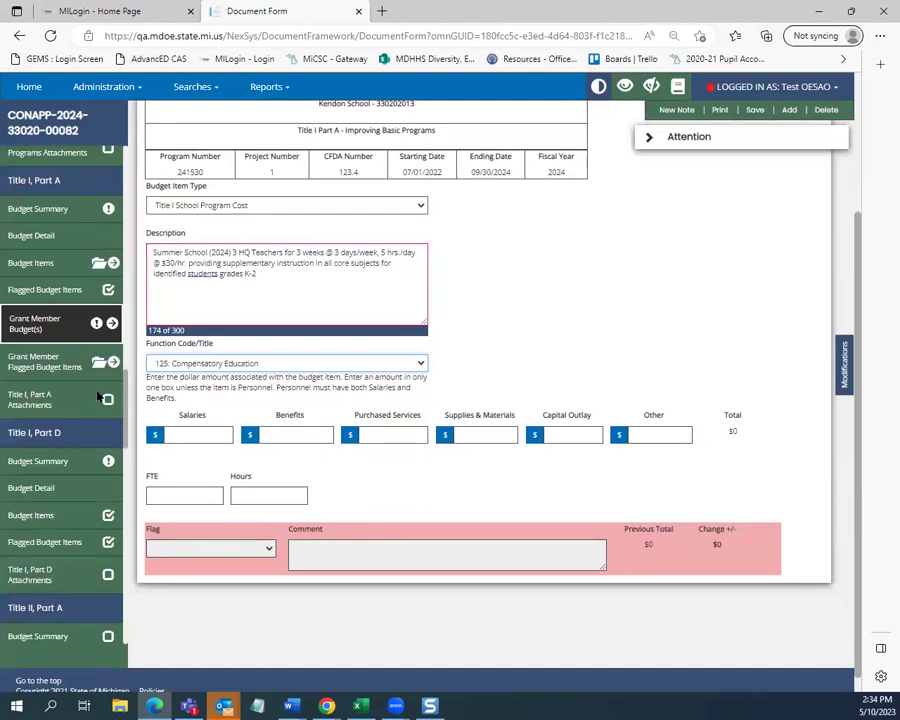
left_click(189, 432)
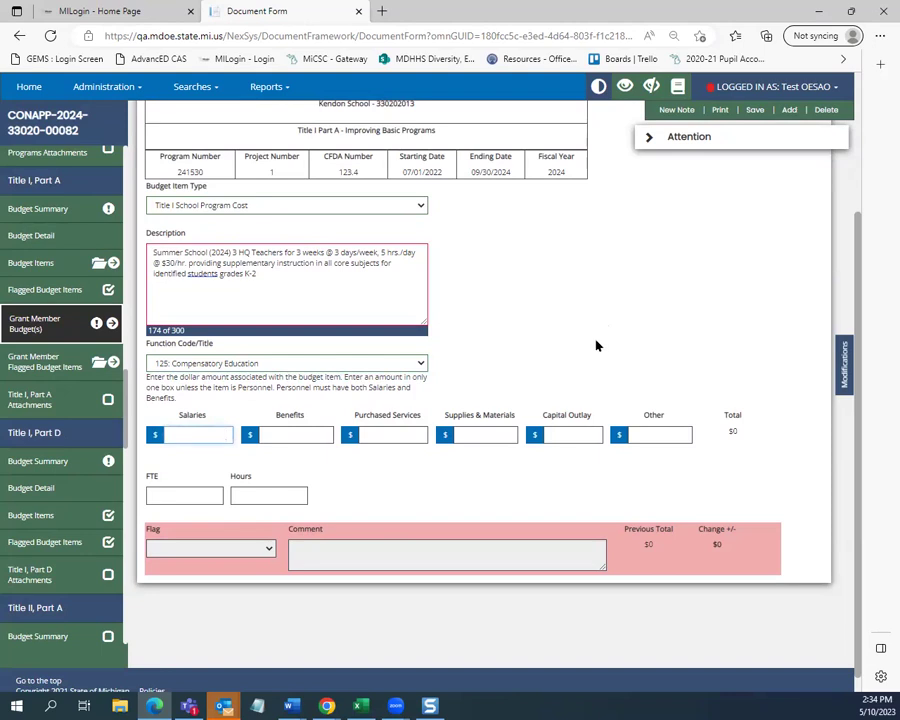
type("2,700")
left_click(310, 438)
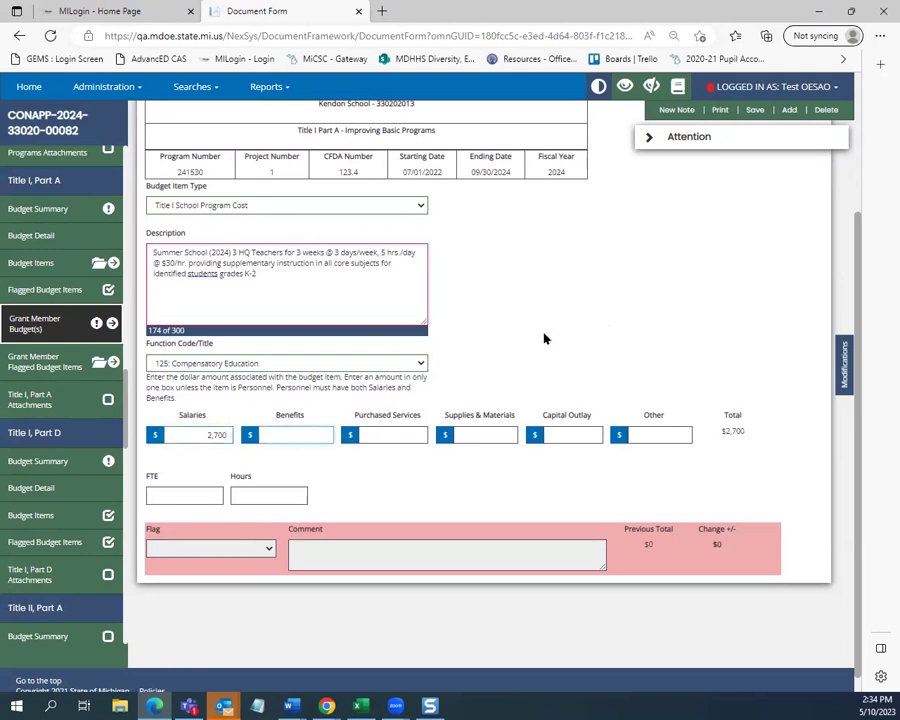
type("840")
Enter 90 hours for the summer school item, leaving FTE blank, and save the Kendon School budget item.
left_click(187, 495)
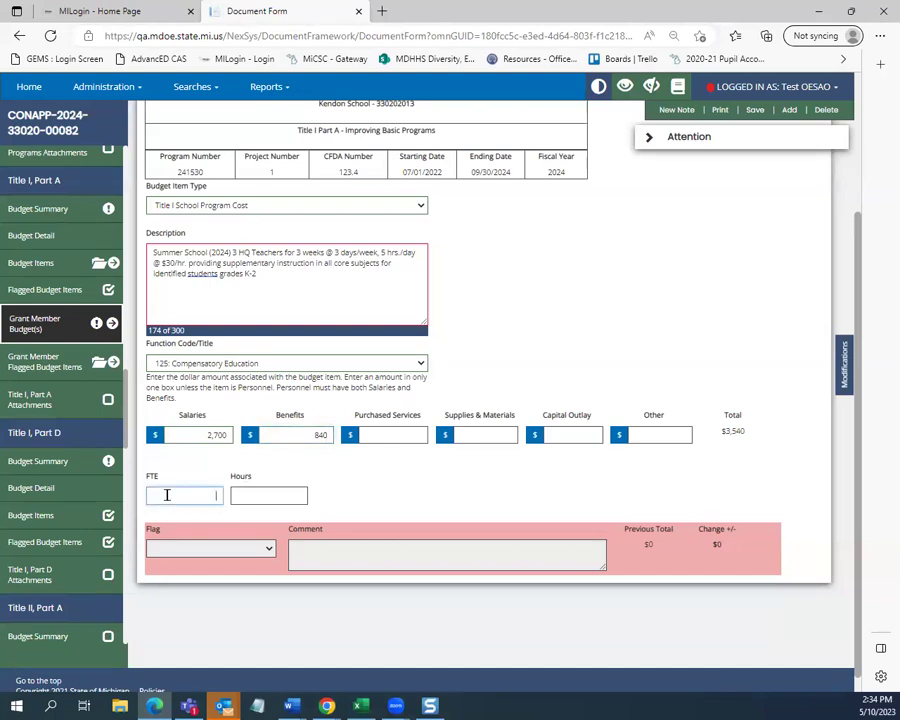
left_click(287, 500)
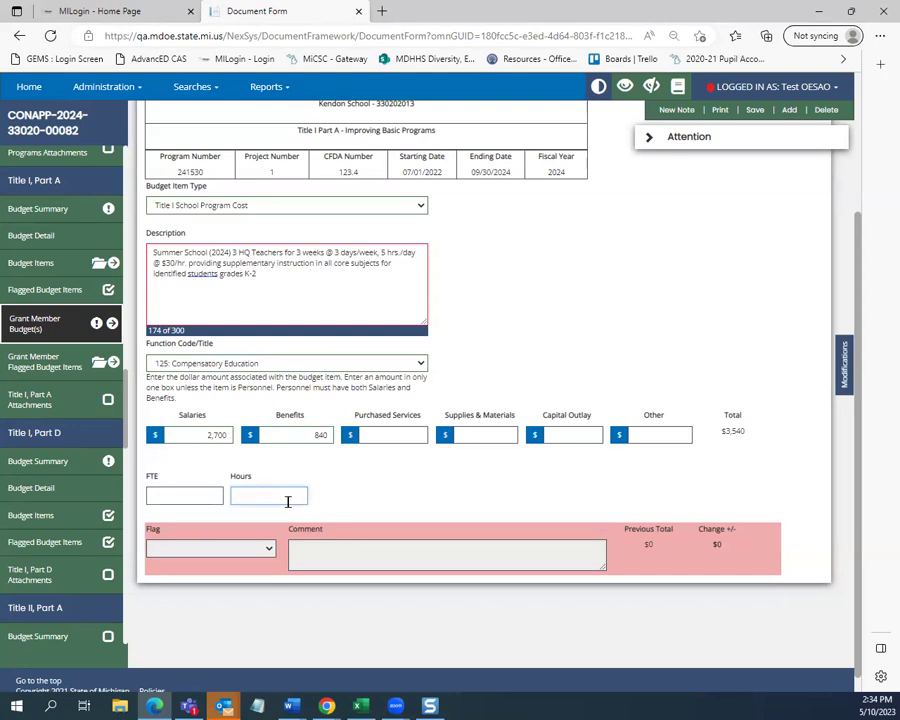
type("90")
scroll(656, 306, "up", 2)
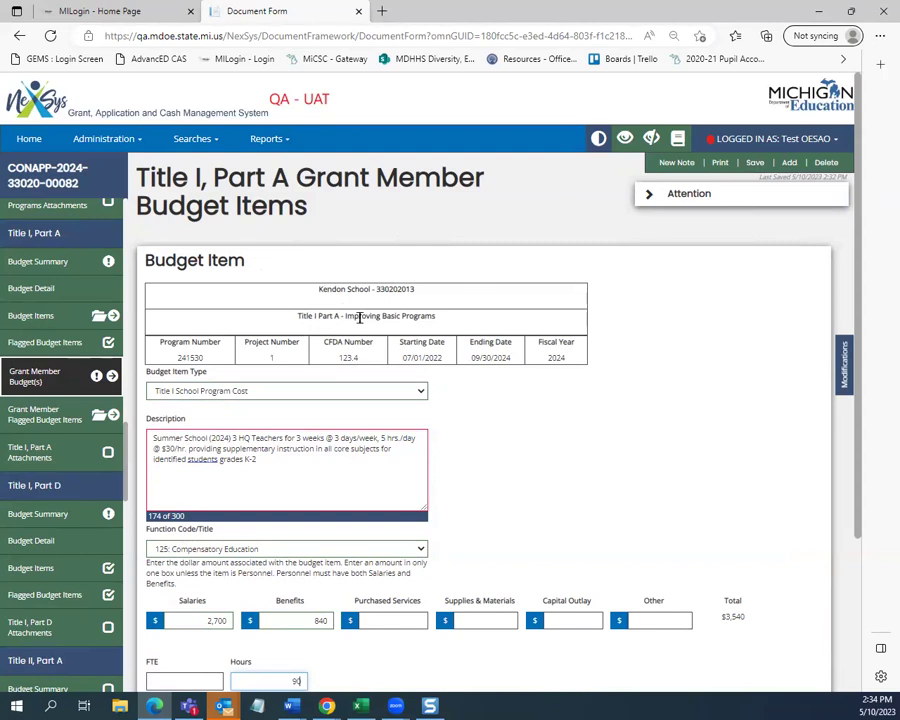
left_click(752, 162)
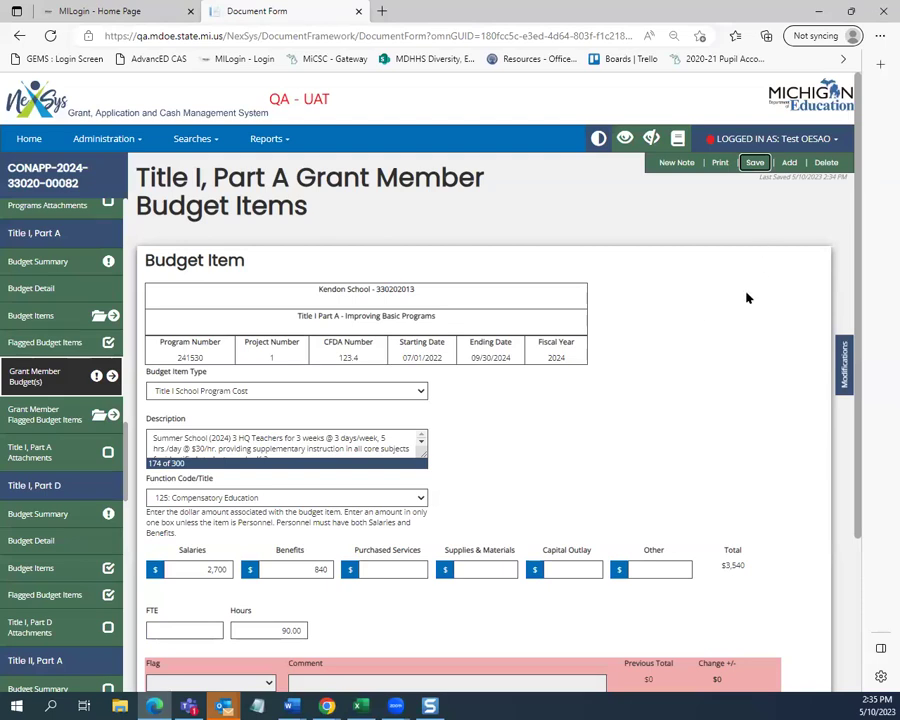
left_click(422, 452)
left_click_drag(422, 452, 424, 555)
left_click_drag(267, 456, 143, 437)
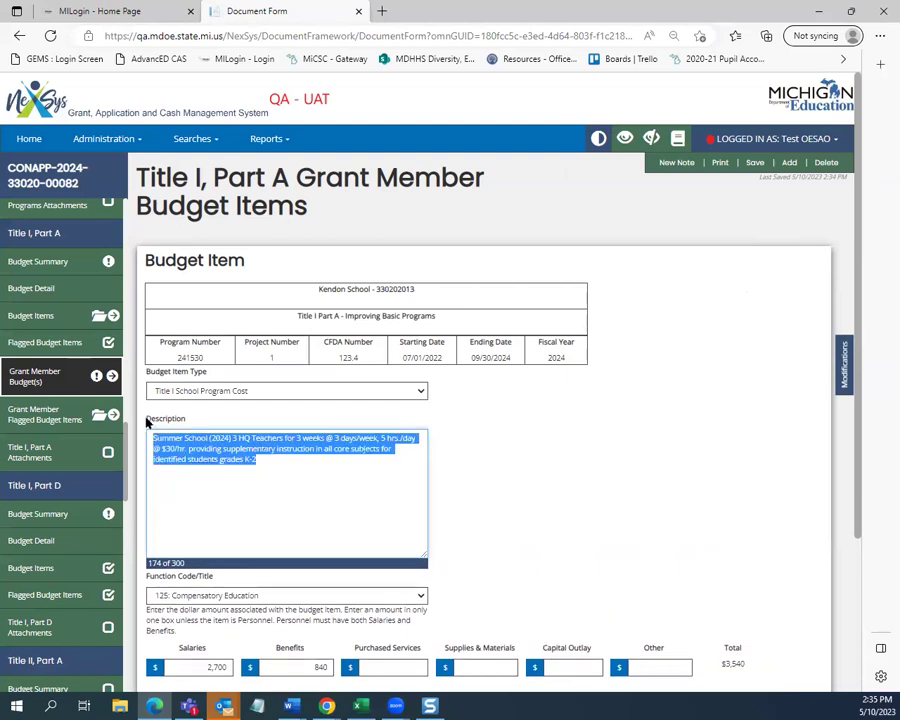
key("BackSpace")
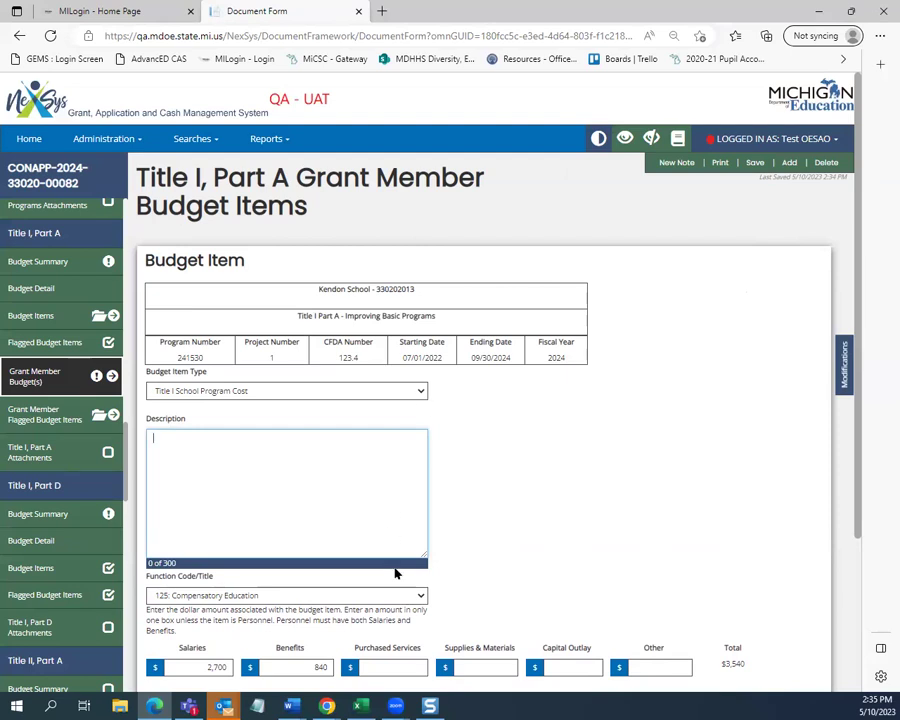
Add another Kendon School budget item, discarding the unsaved changes, and paste the description of the 4 Parent Involvement Events with food, supplies and educational games.
left_click(791, 165)
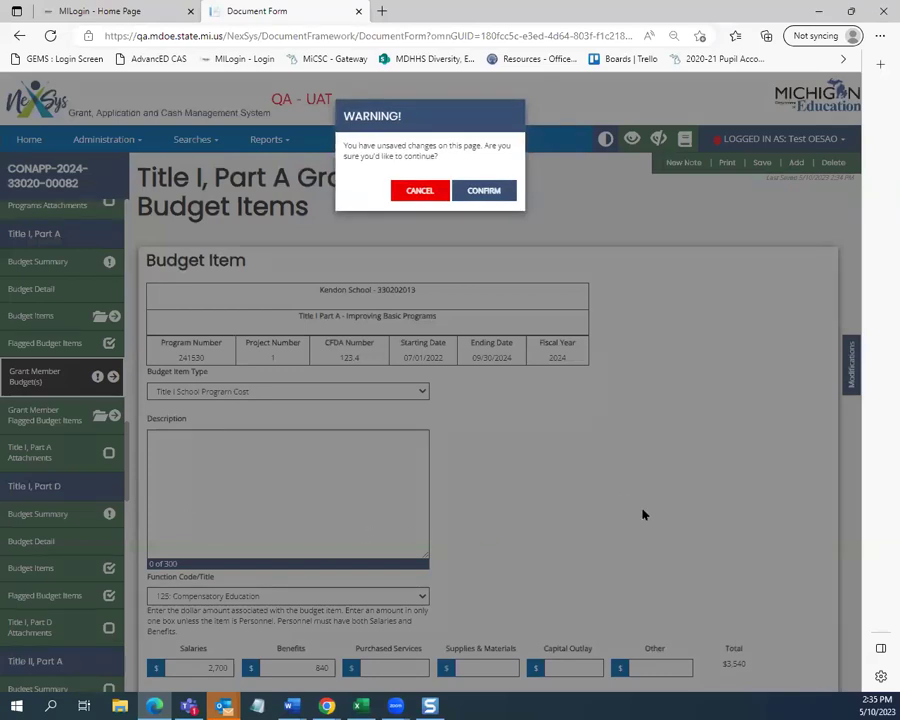
left_click(480, 198)
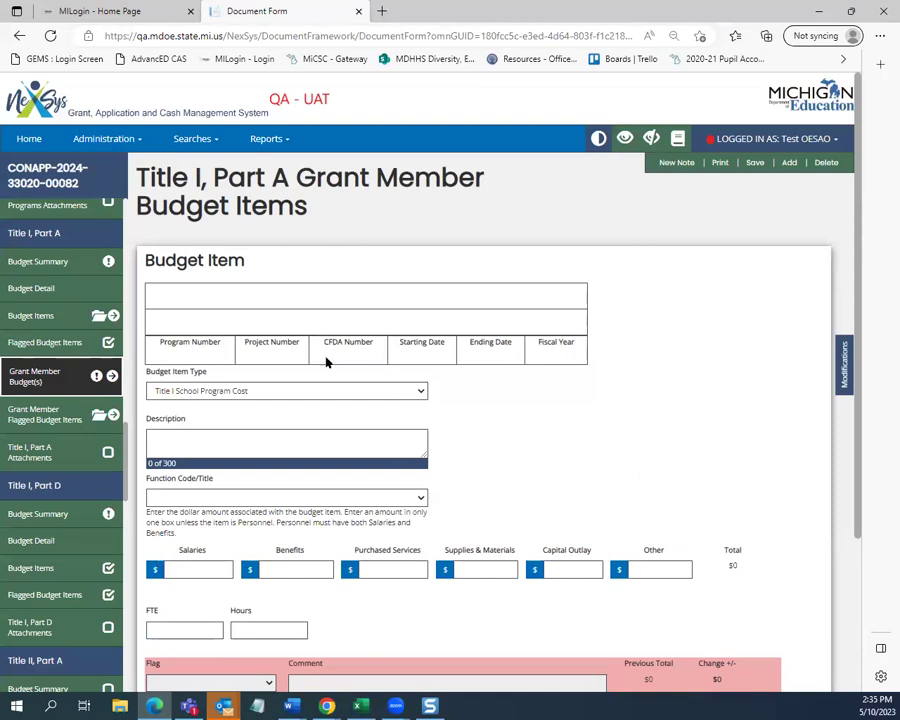
left_click(209, 446)
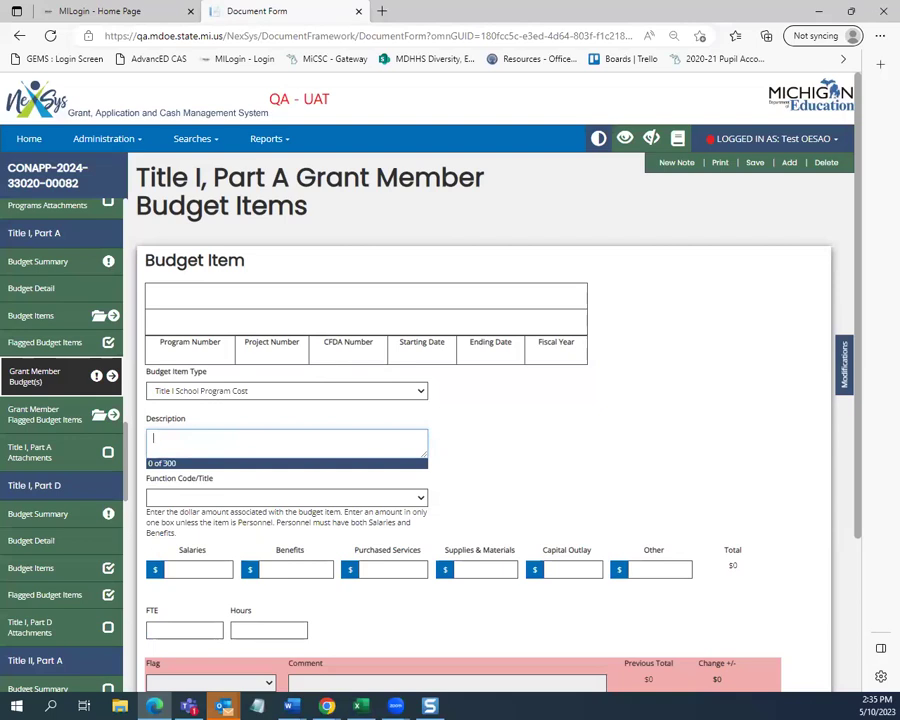
key("alt+Tab")
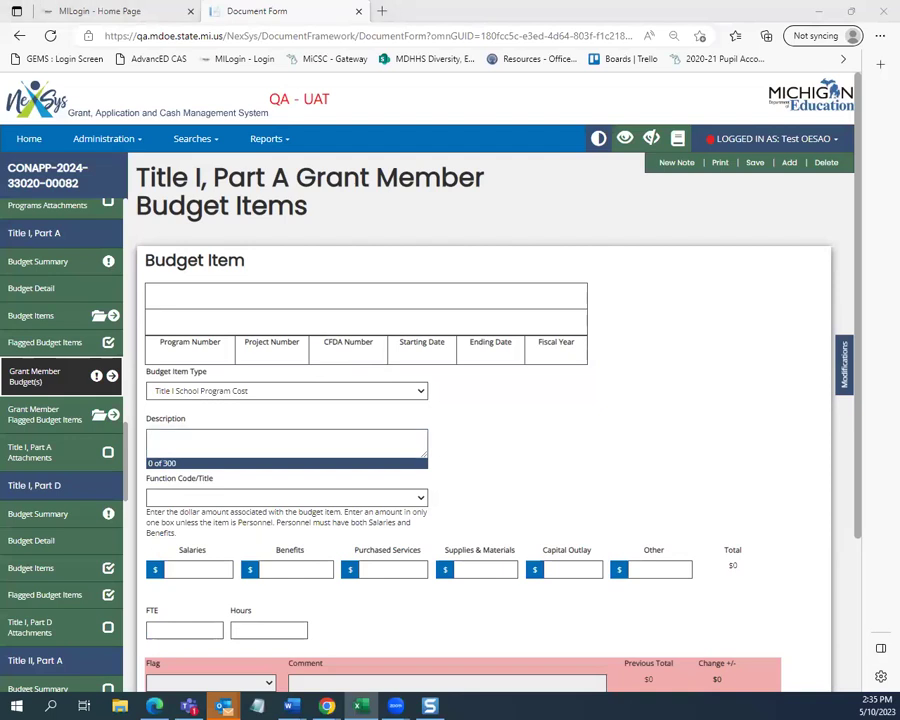
right_click(225, 433)
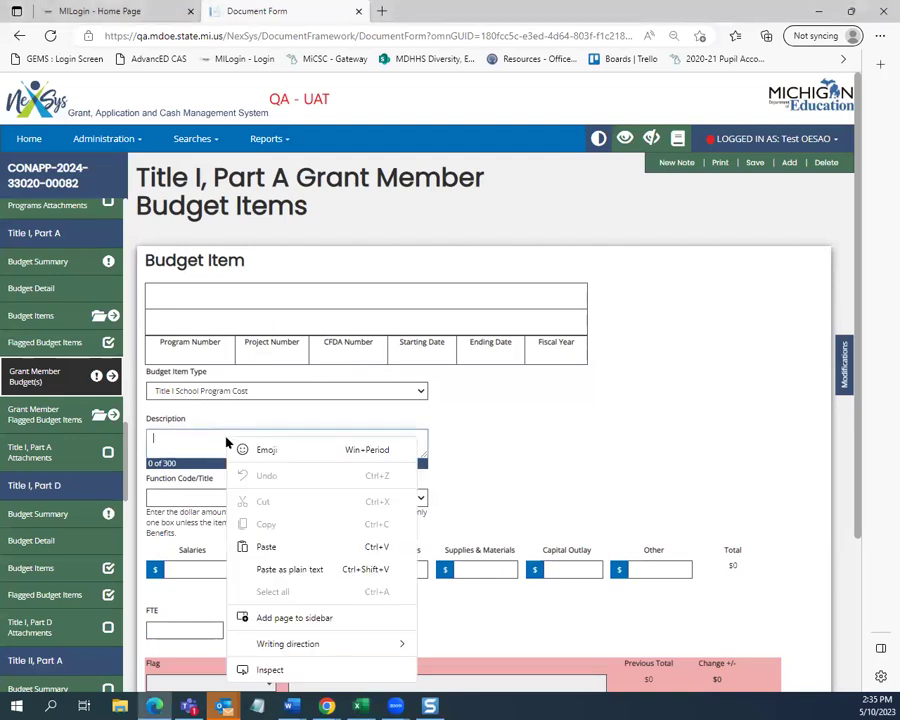
left_click(278, 553)
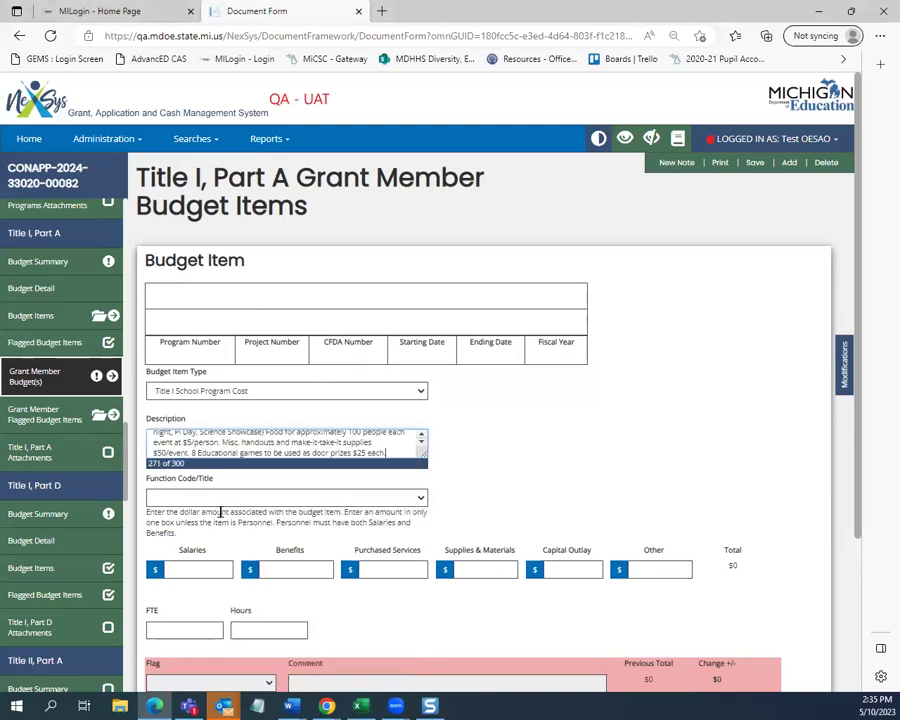
left_click_drag(428, 456, 420, 545)
Assign function code 331: Community Activities to the parent involvement item, enter 2,400 in Purchased Services, and save it.
left_click(420, 541)
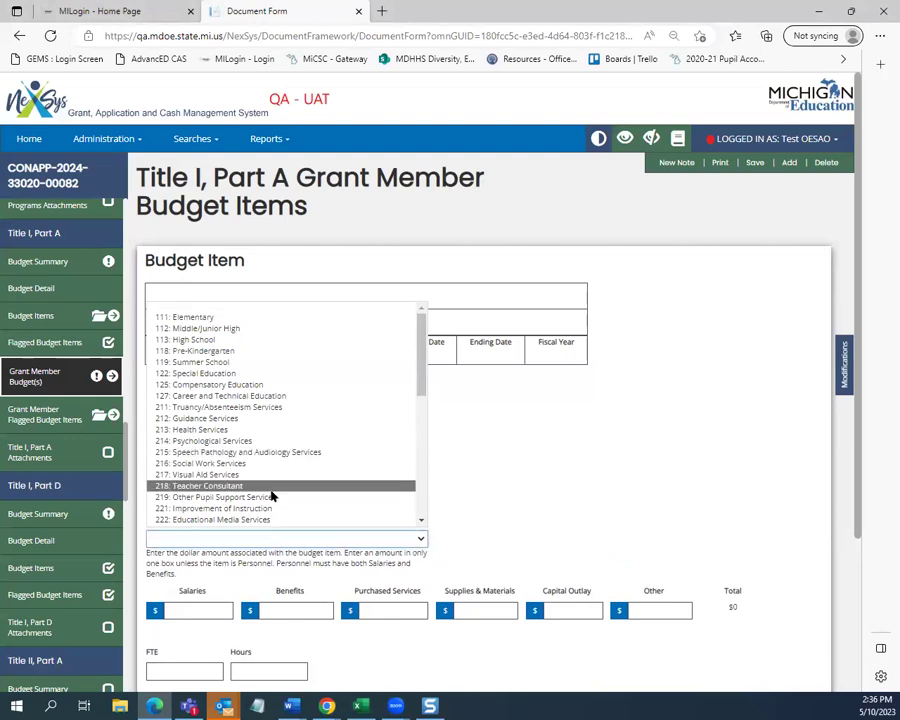
scroll(273, 494, "down", 3)
scroll(273, 494, "down", 3)
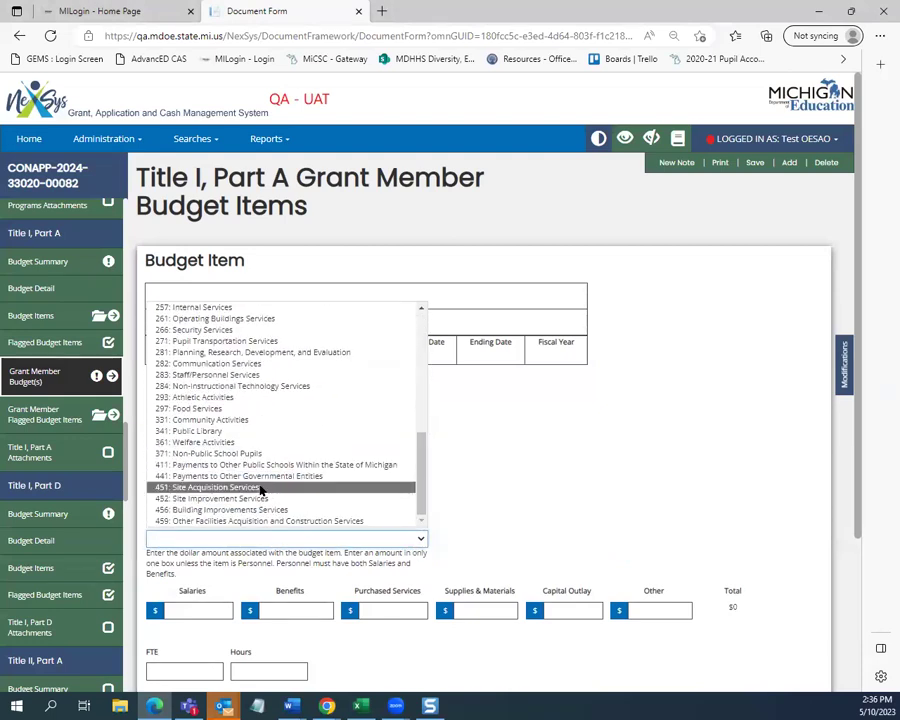
left_click(237, 424)
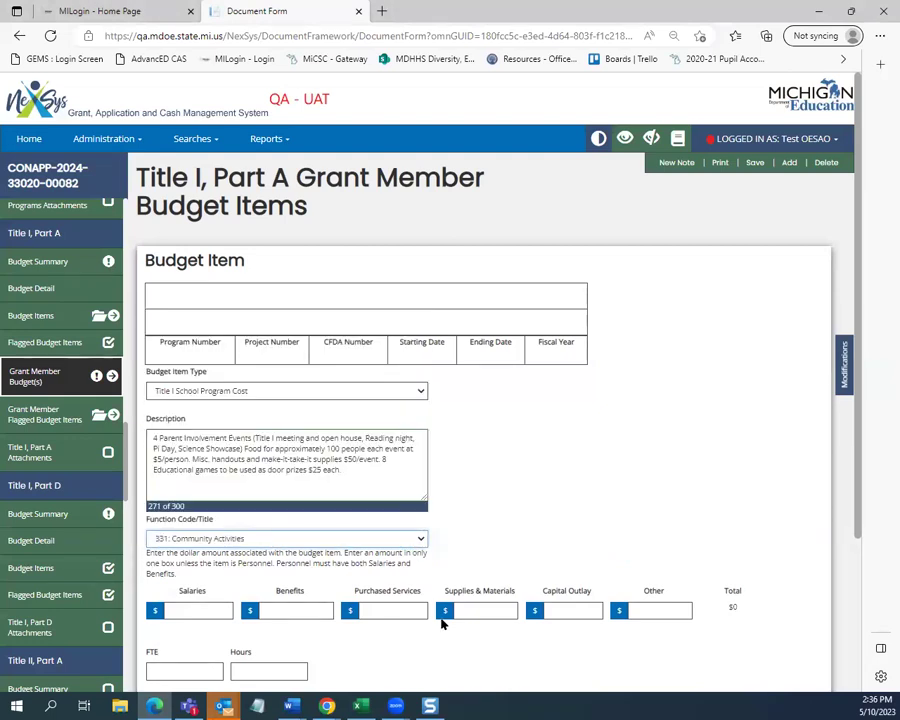
left_click(380, 615)
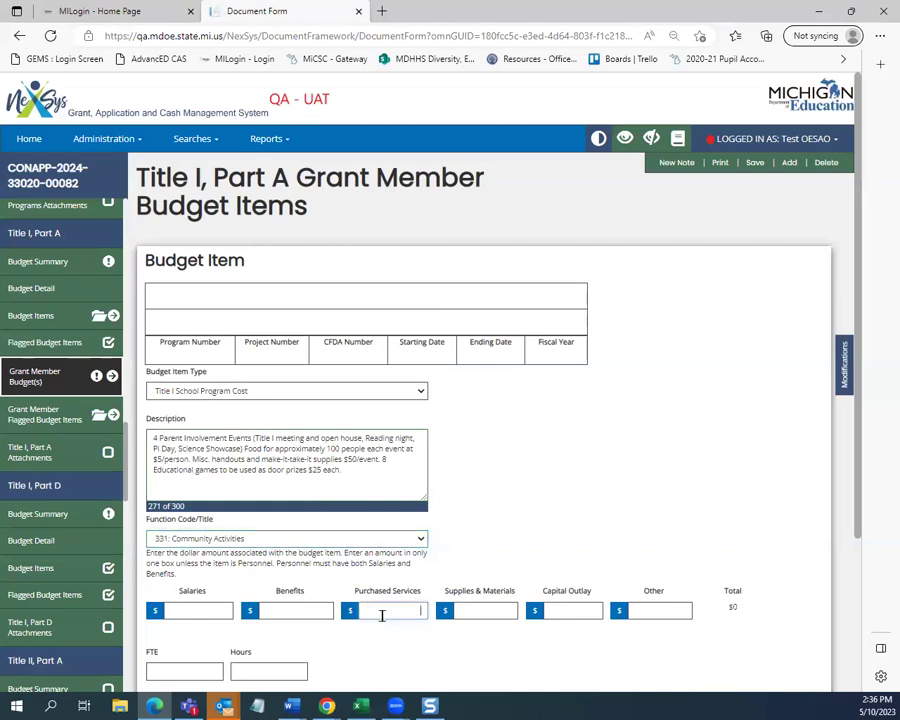
type("2,400")
scroll(623, 539, "down", 2)
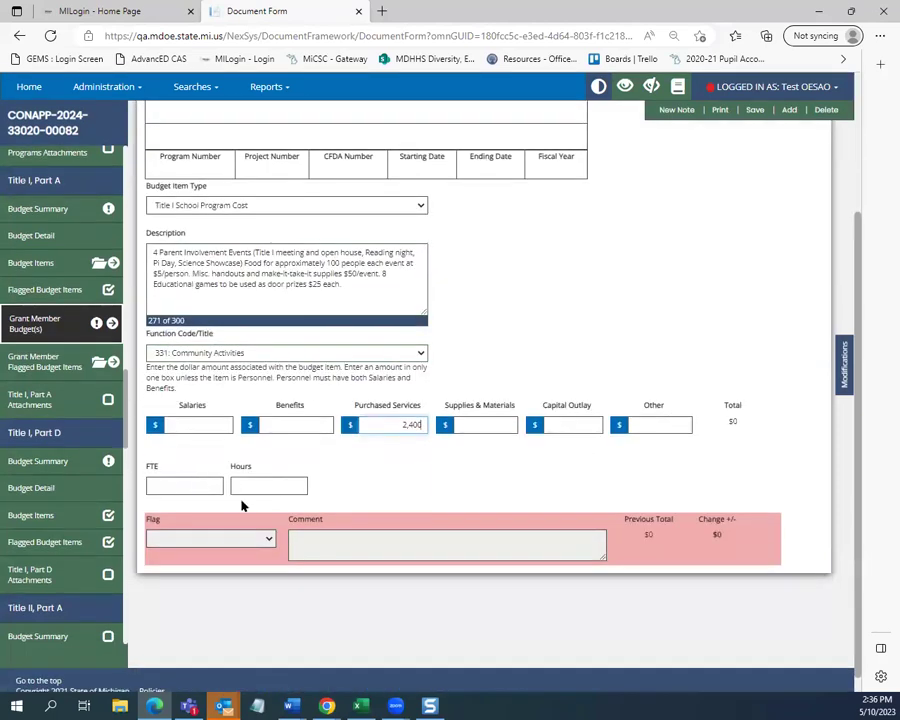
scroll(695, 179, "up", 2)
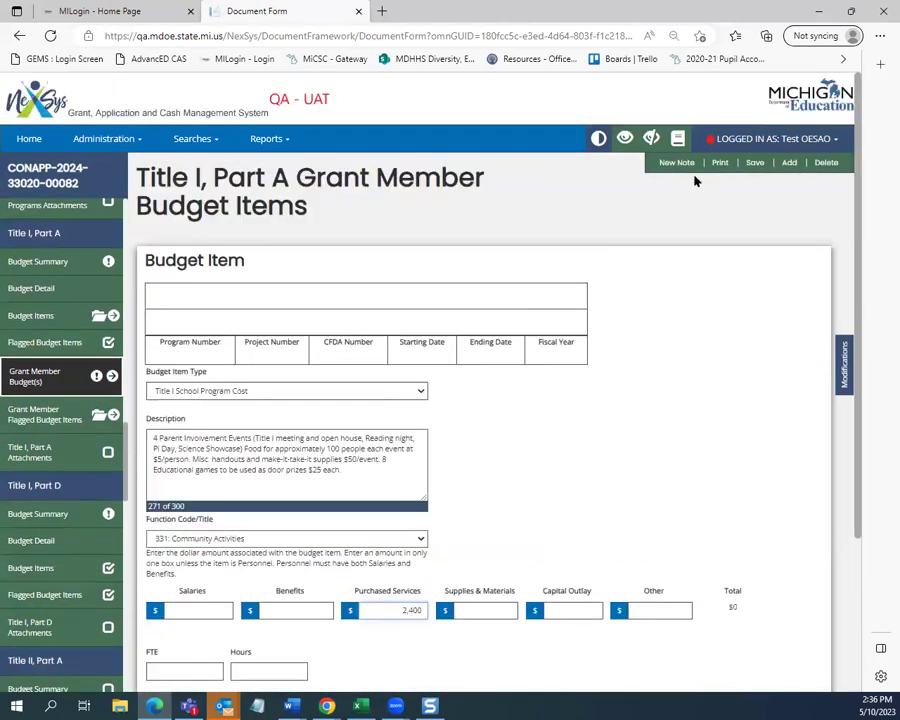
left_click(754, 166)
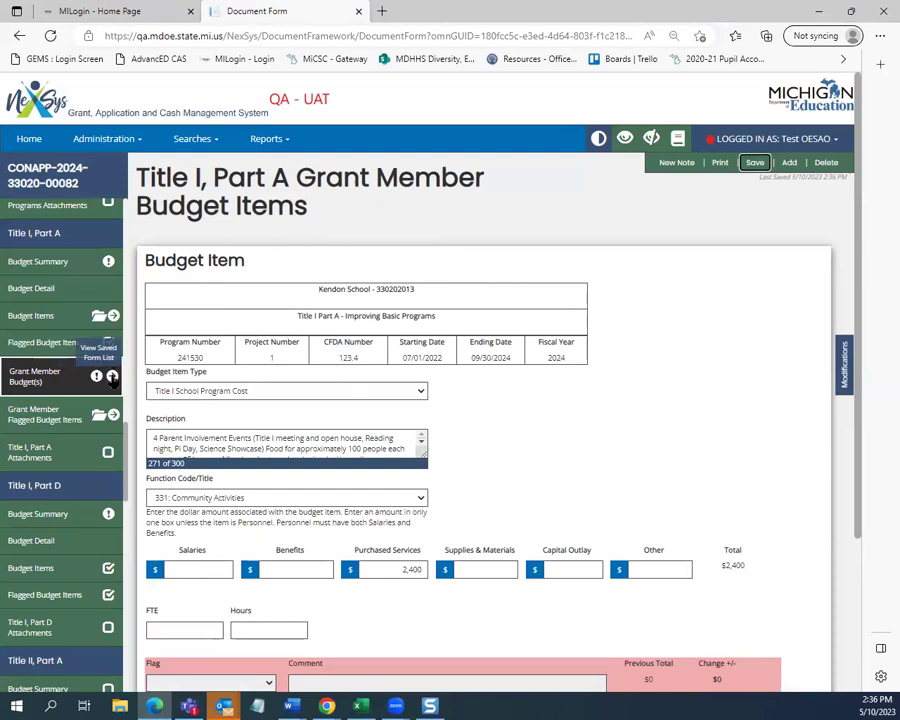
Expand the saved grant member budget items of Kendon School, J.W. Sexton High School and Willow School, and open Kendon School's budget.
left_click(112, 377)
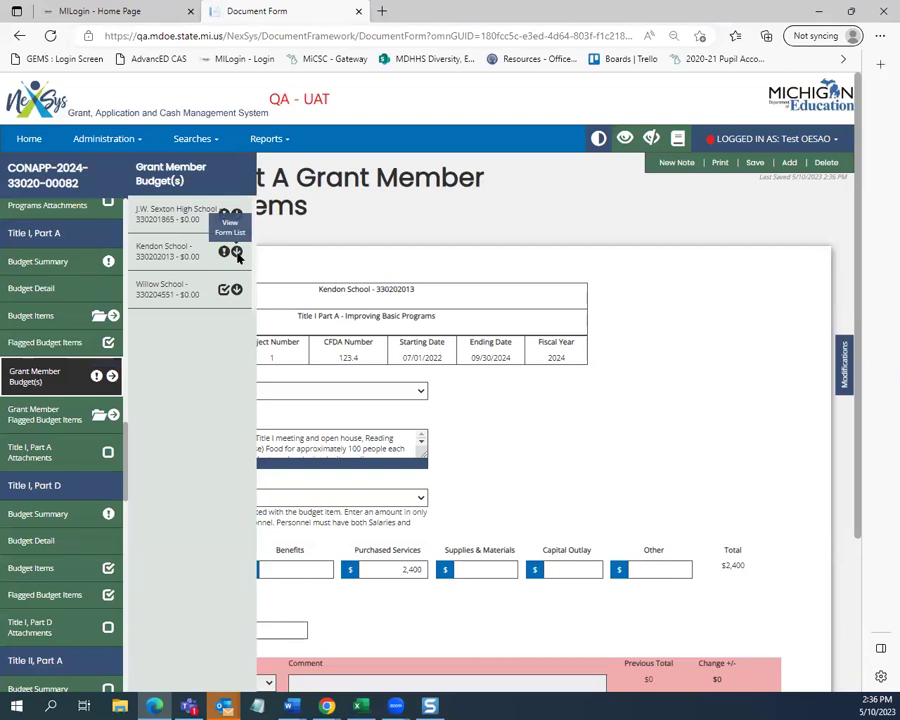
left_click(236, 252)
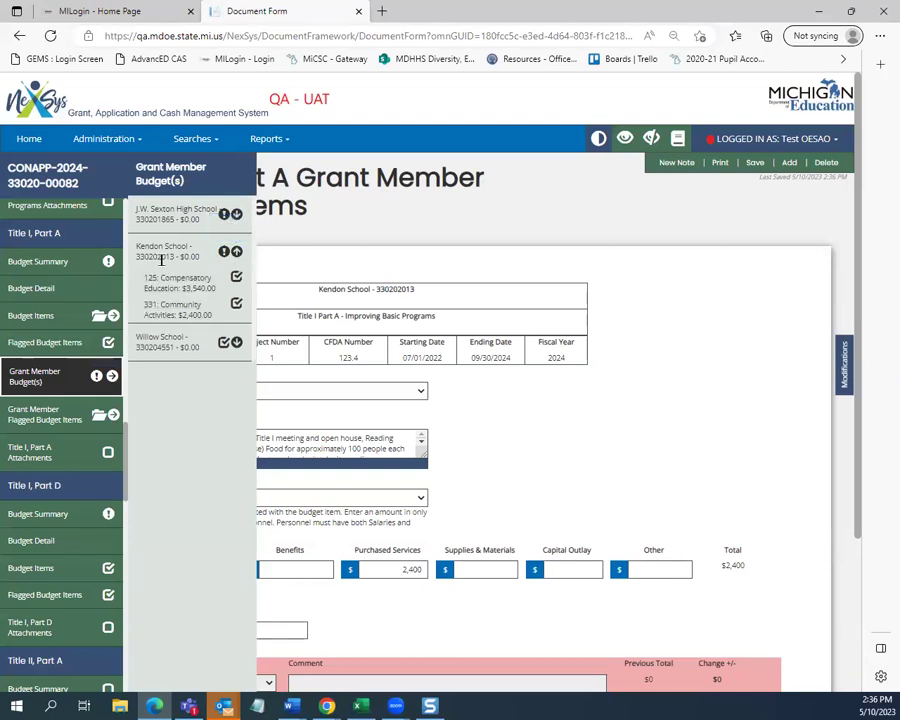
left_click(236, 215)
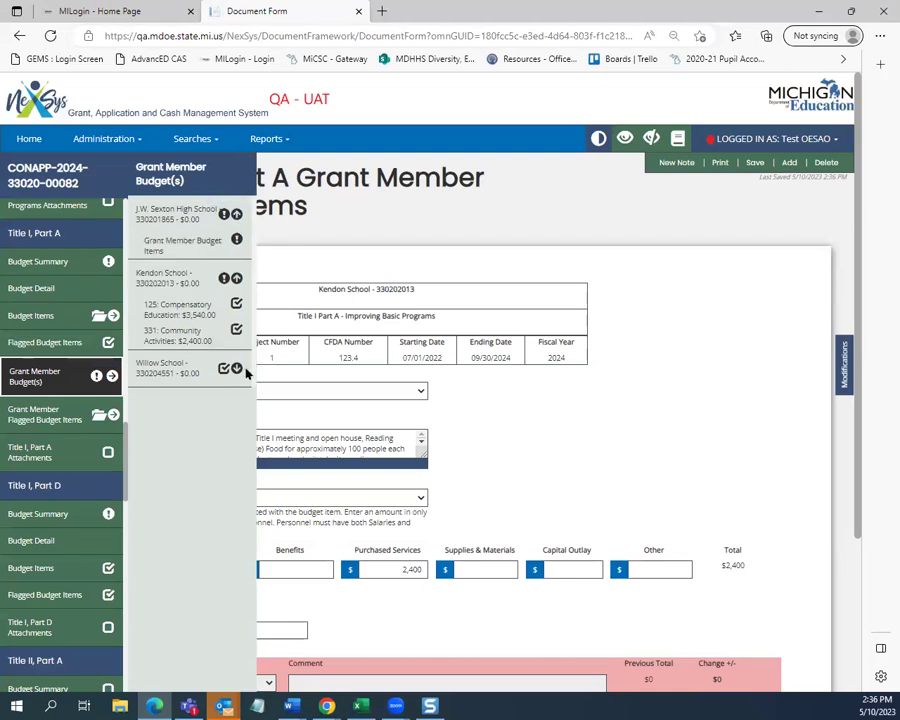
left_click(236, 368)
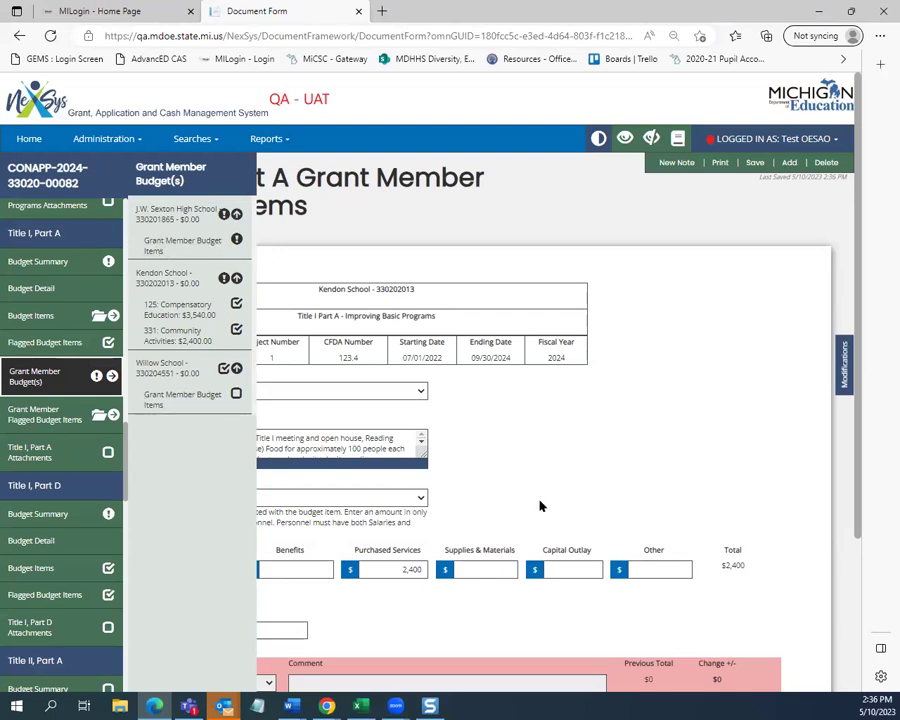
mouse_move(226, 283)
left_click(148, 284)
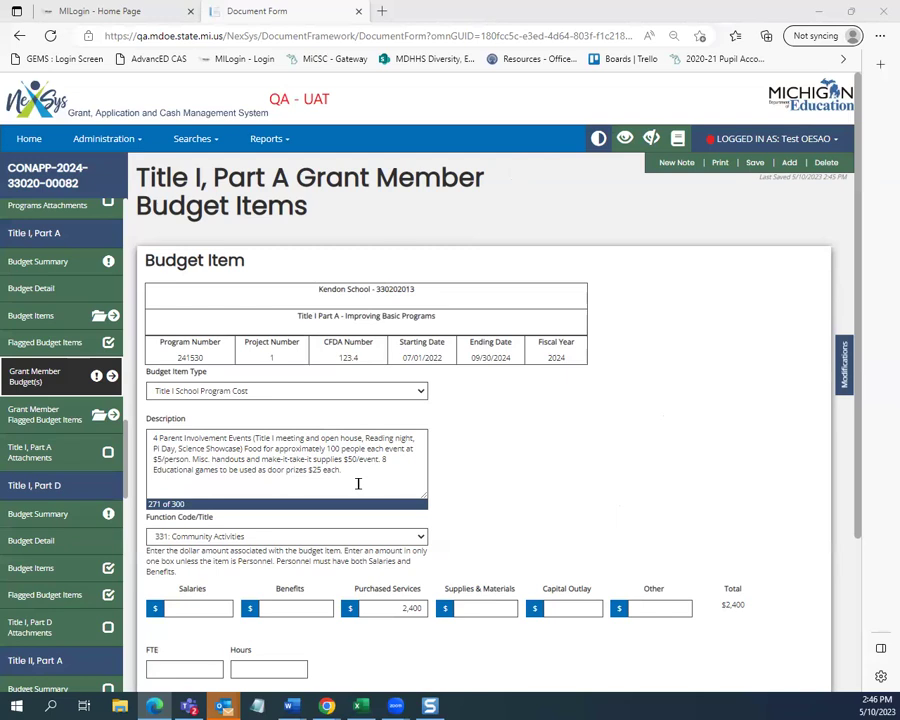
Save the parent involvement budget item again and open Kendon School's Grant Member Budget Summary.
left_click(755, 163)
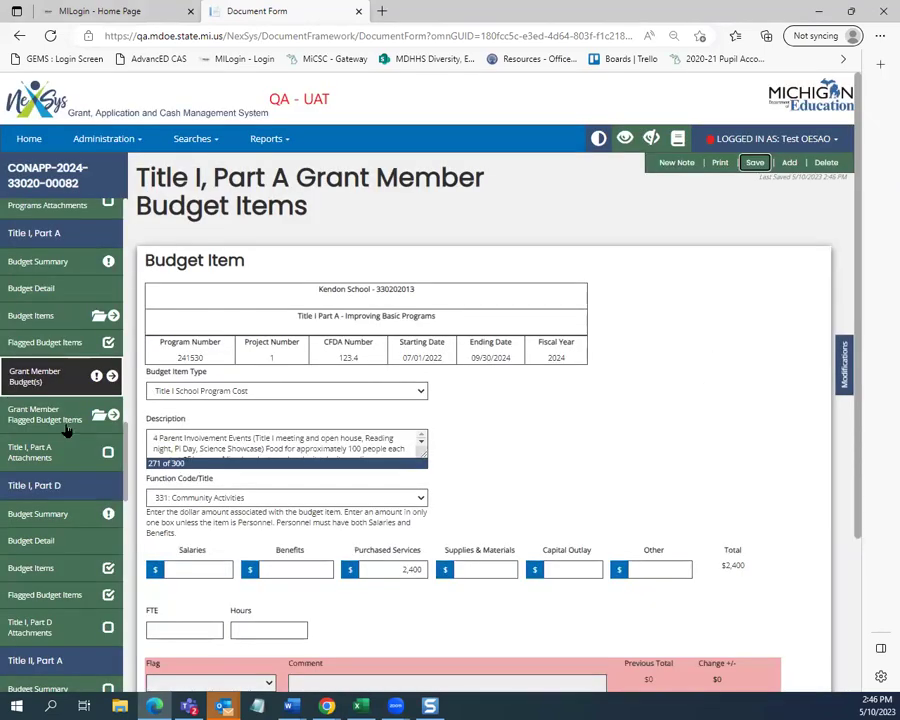
left_click(113, 377)
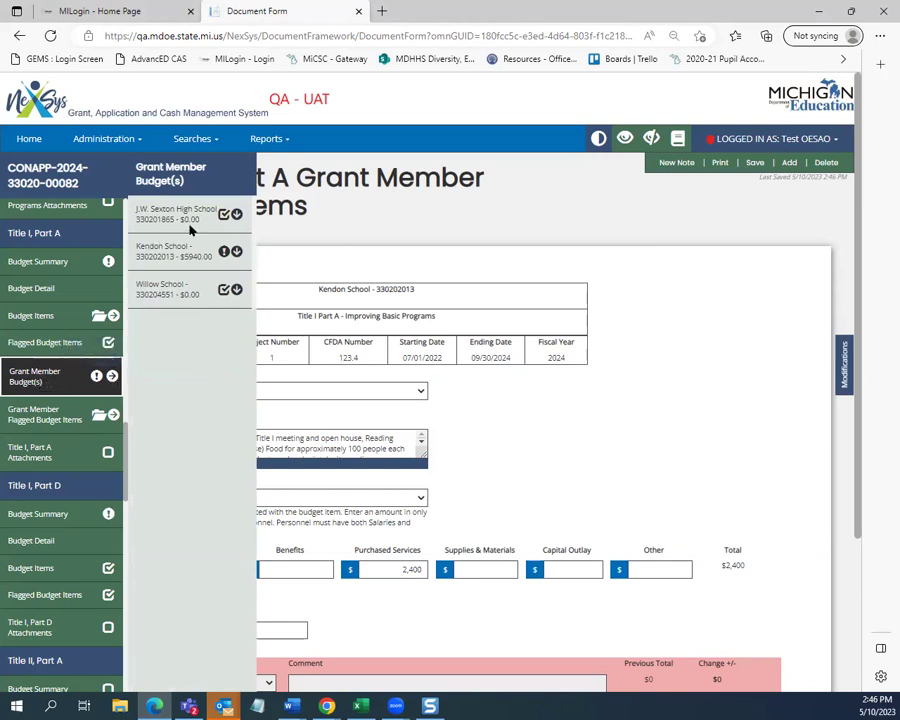
left_click(236, 251)
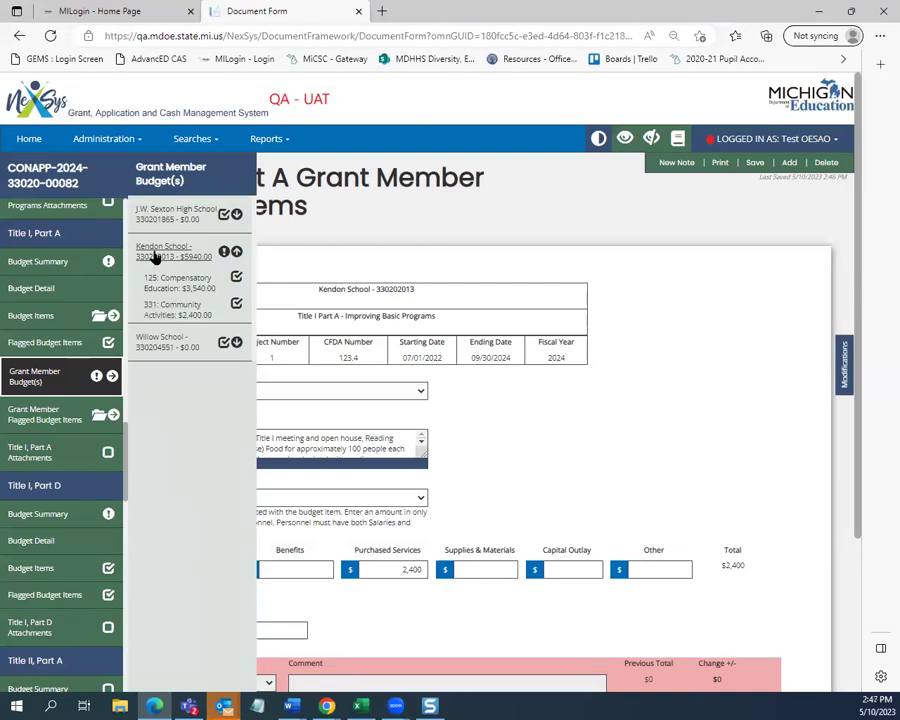
mouse_move(224, 256)
left_click(157, 256)
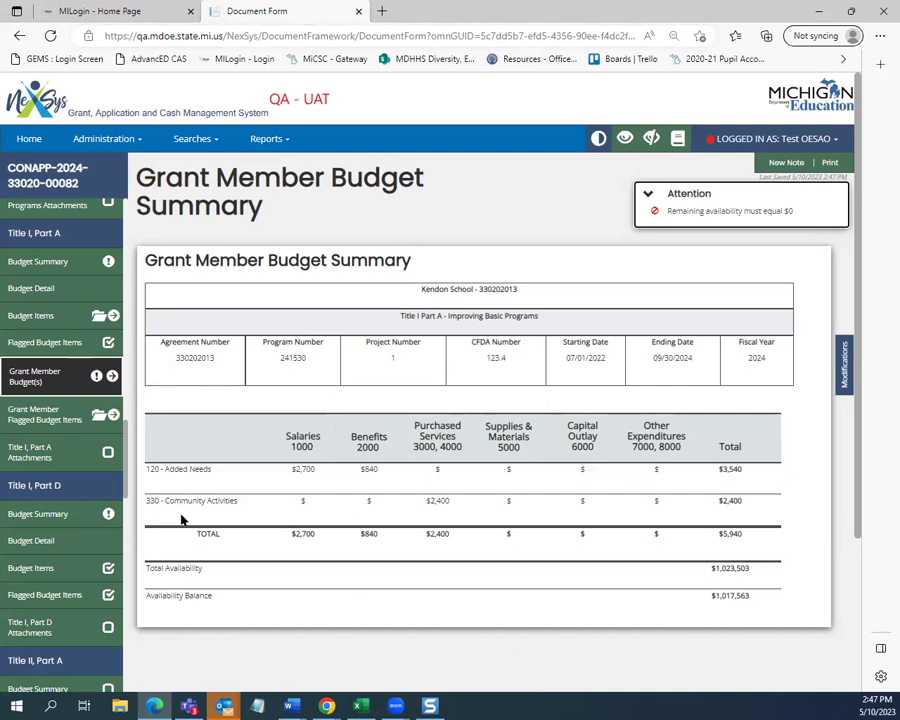
Examine Kendon School's budget summary and look through the application's forms for Title I, Part A Distributions and School Level Budgets.
scroll(181, 520, "down", 1)
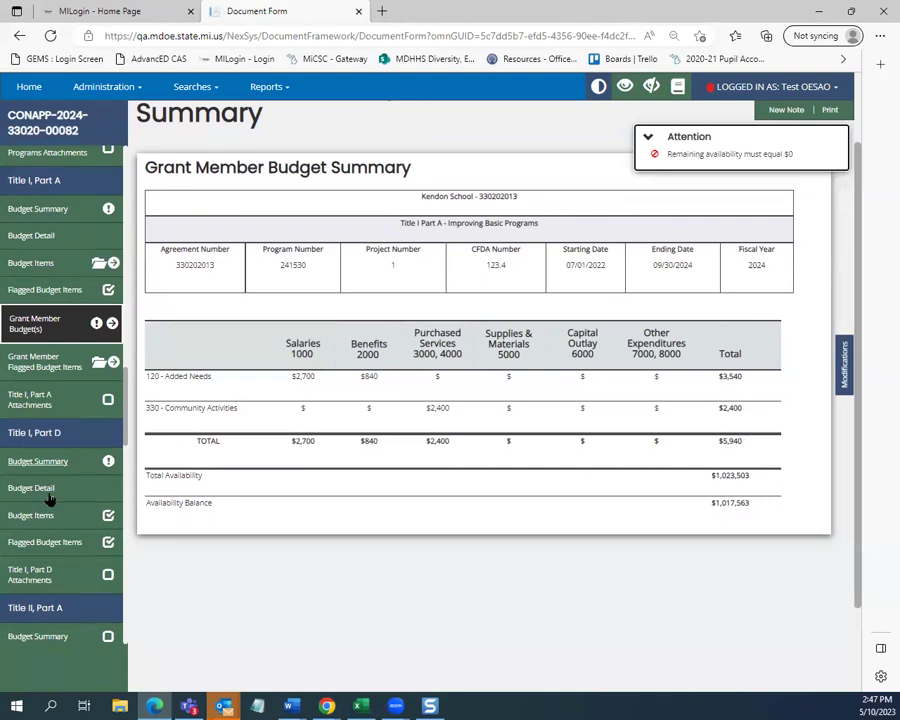
scroll(42, 495, "up", 1)
scroll(44, 495, "up", 15)
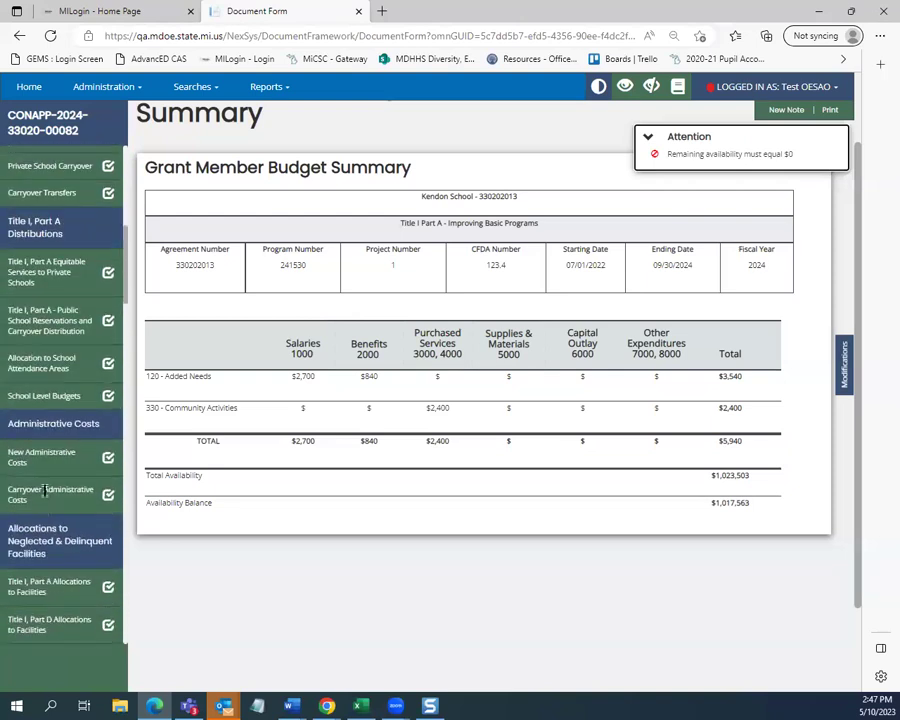
scroll(46, 497, "up", 3)
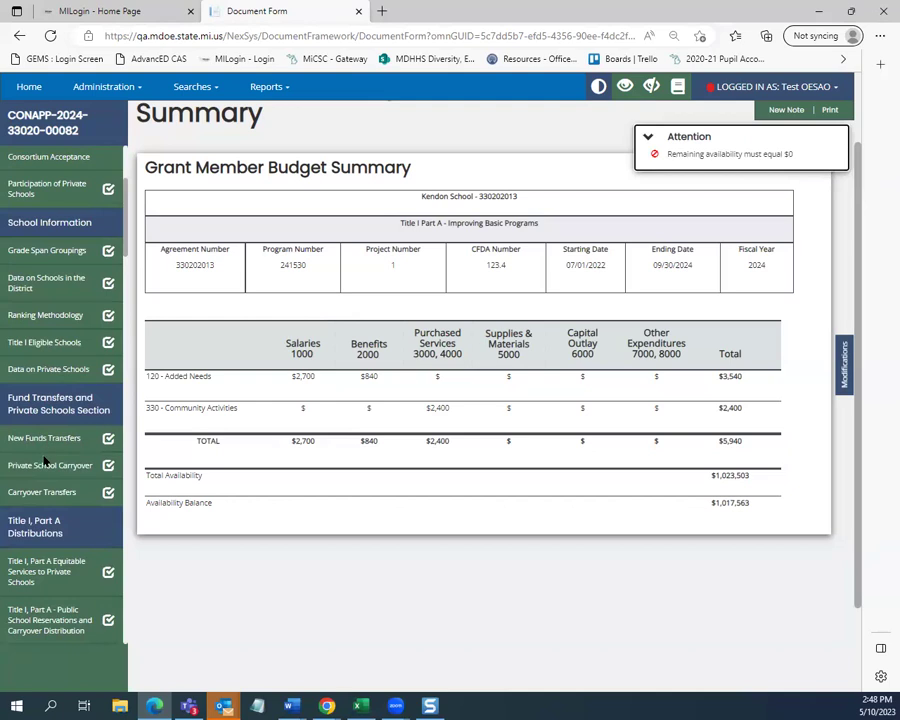
scroll(44, 460, "down", 3)
scroll(44, 460, "up", 4)
scroll(44, 460, "up", 2)
scroll(44, 460, "down", 11)
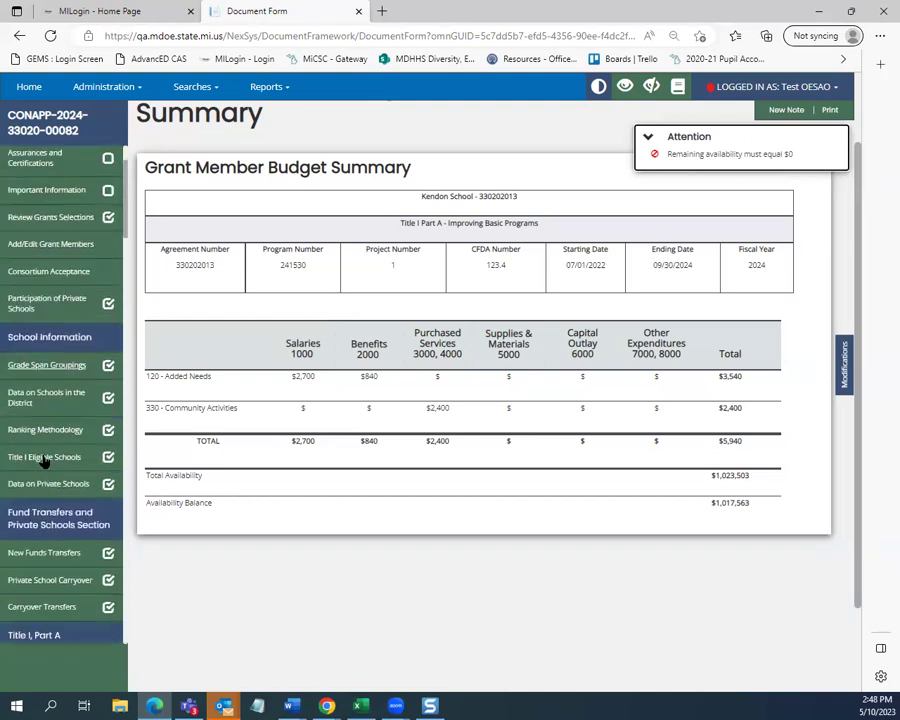
scroll(44, 455, "down", 5)
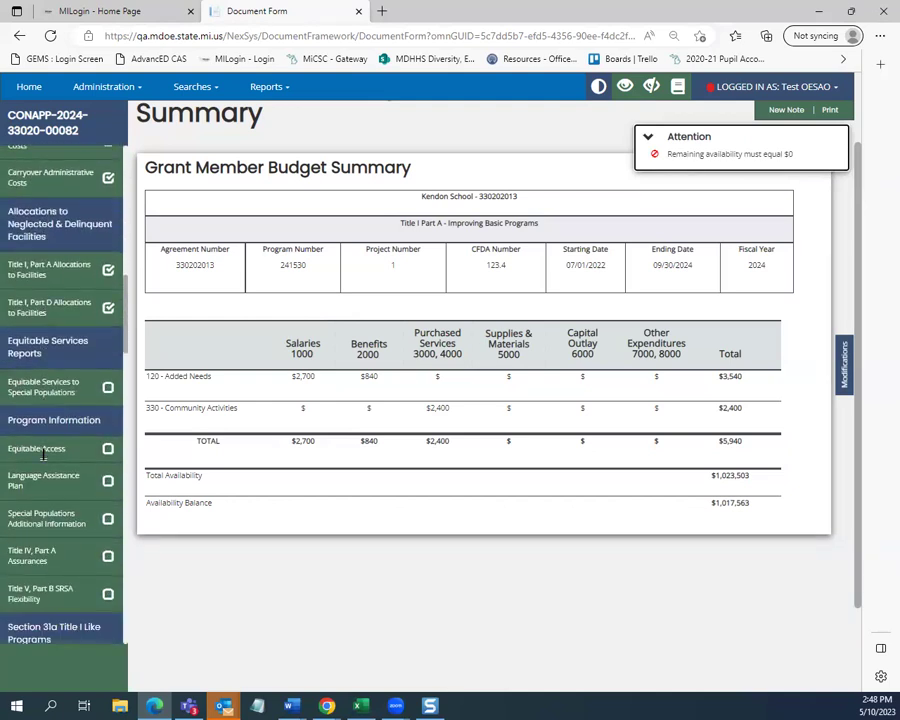
scroll(44, 455, "up", 6)
scroll(43, 453, "up", 2)
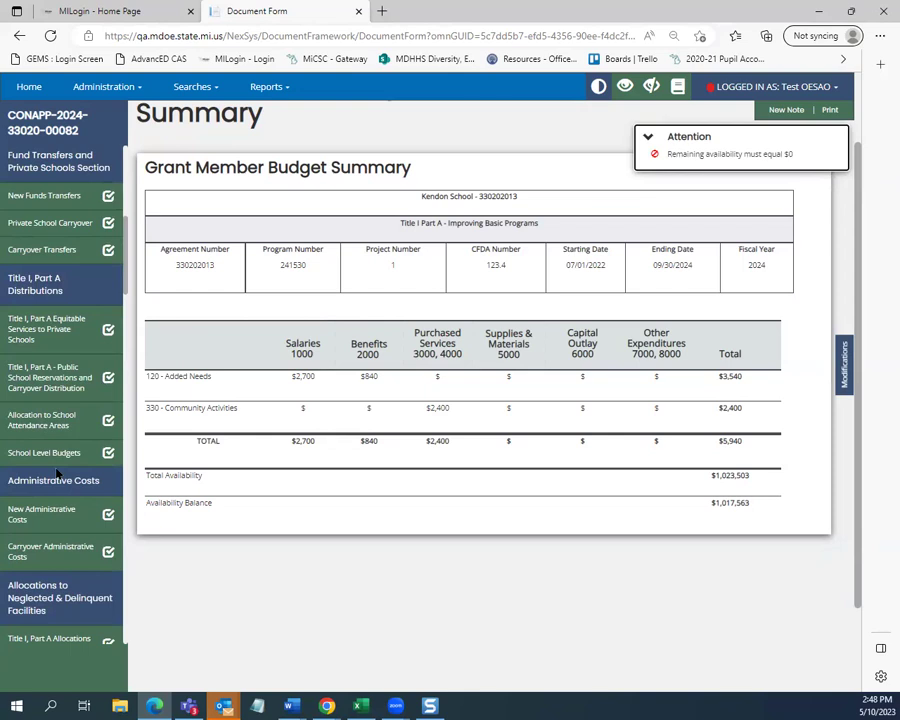
List Kendon School's saved budget items under the Title I, Part A Grant Member Budget(s).
scroll(57, 463, "down", 12)
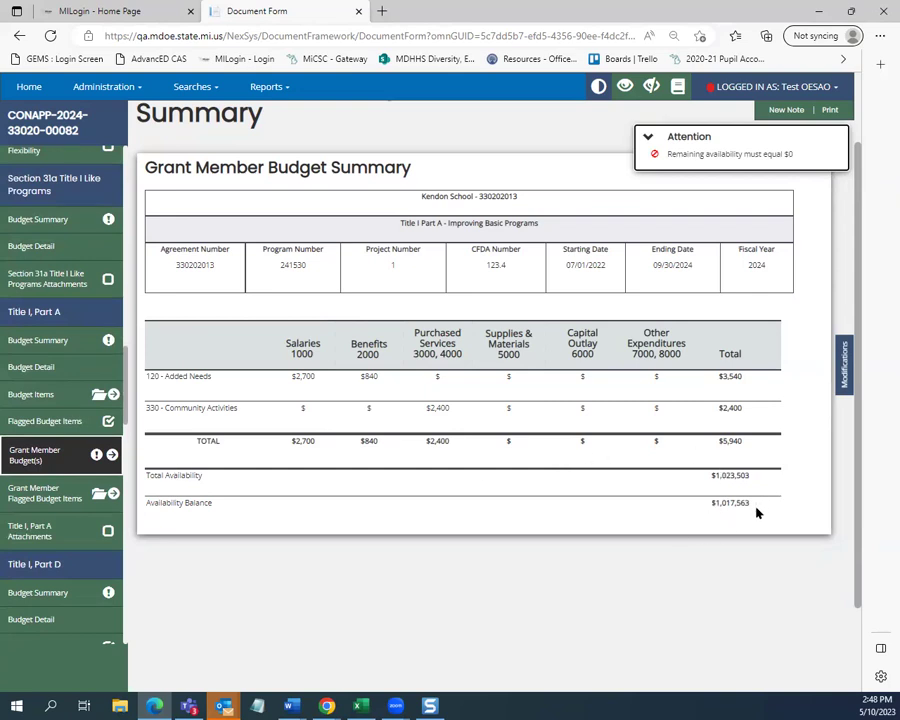
left_click(112, 455)
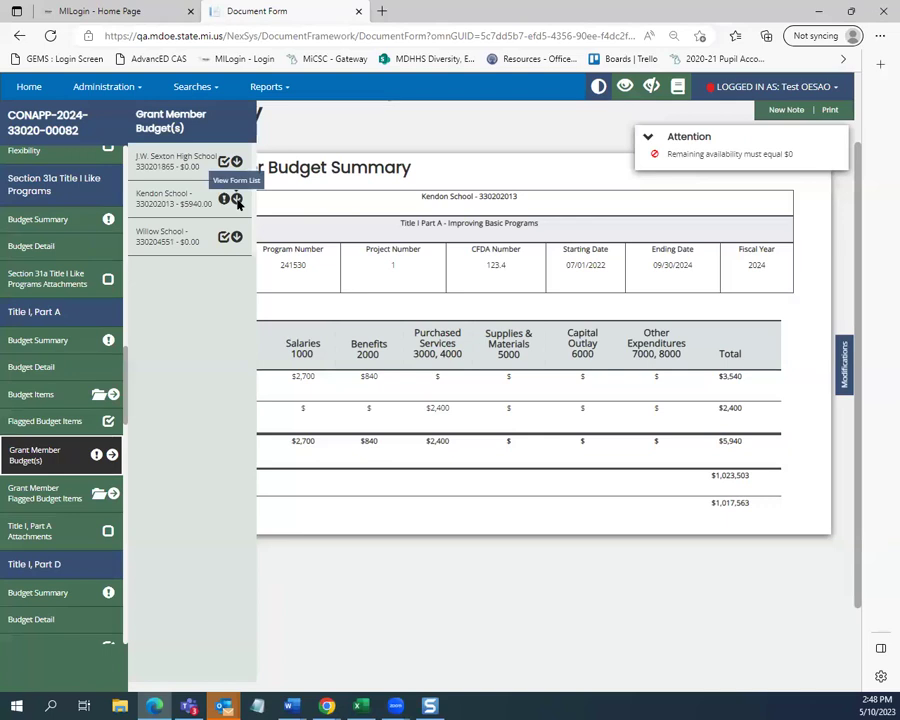
left_click(237, 200)
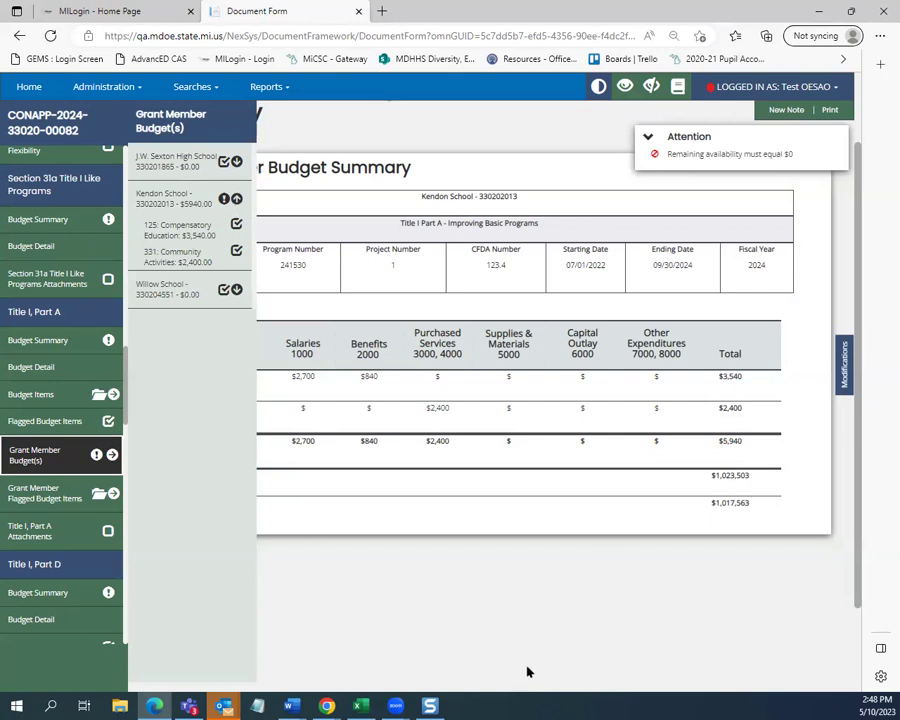
View the flag options in Kendon School's Grant Member Flagged Budget Items and open its 125: Compensatory Education item.
left_click(44, 503)
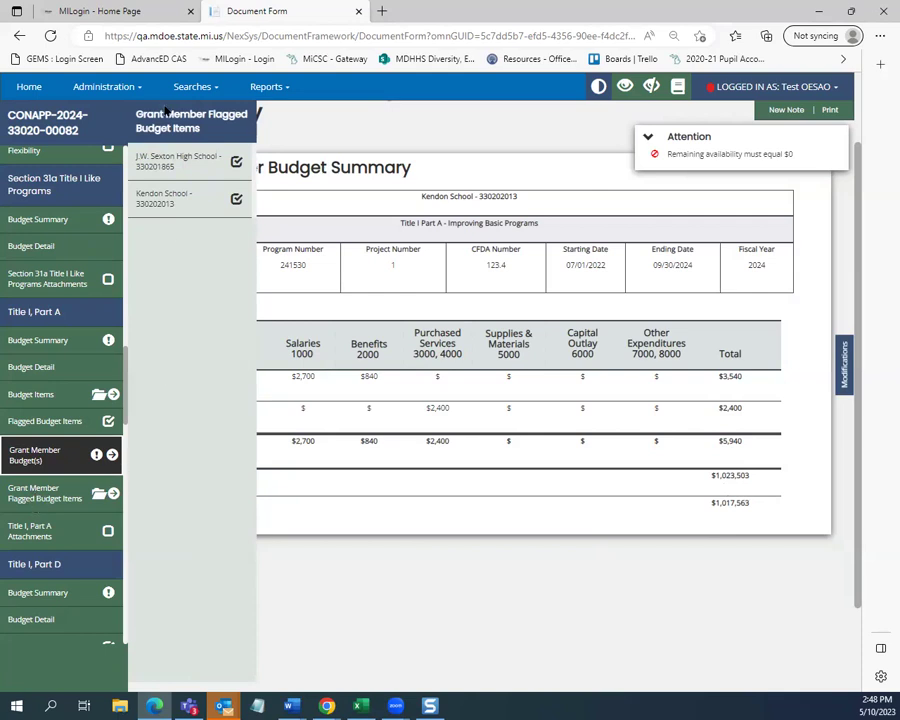
left_click(153, 200)
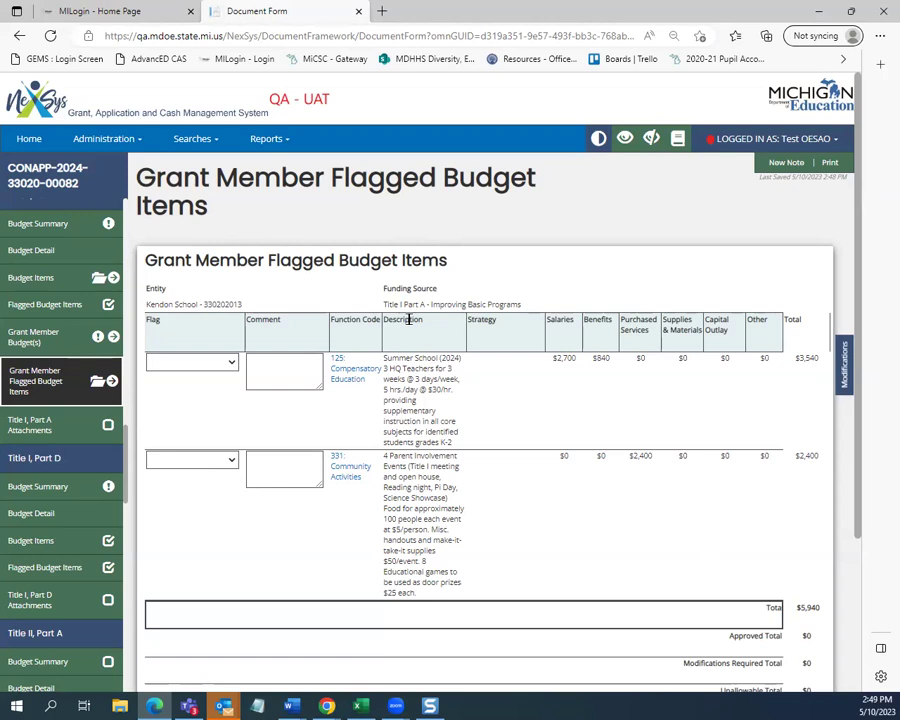
left_click(230, 363)
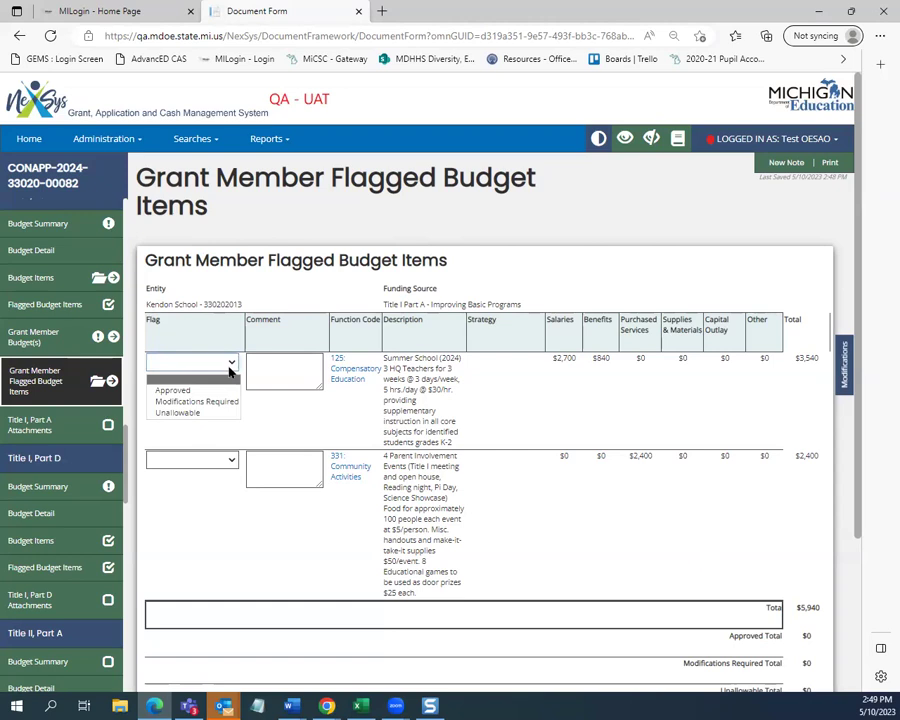
left_click(229, 371)
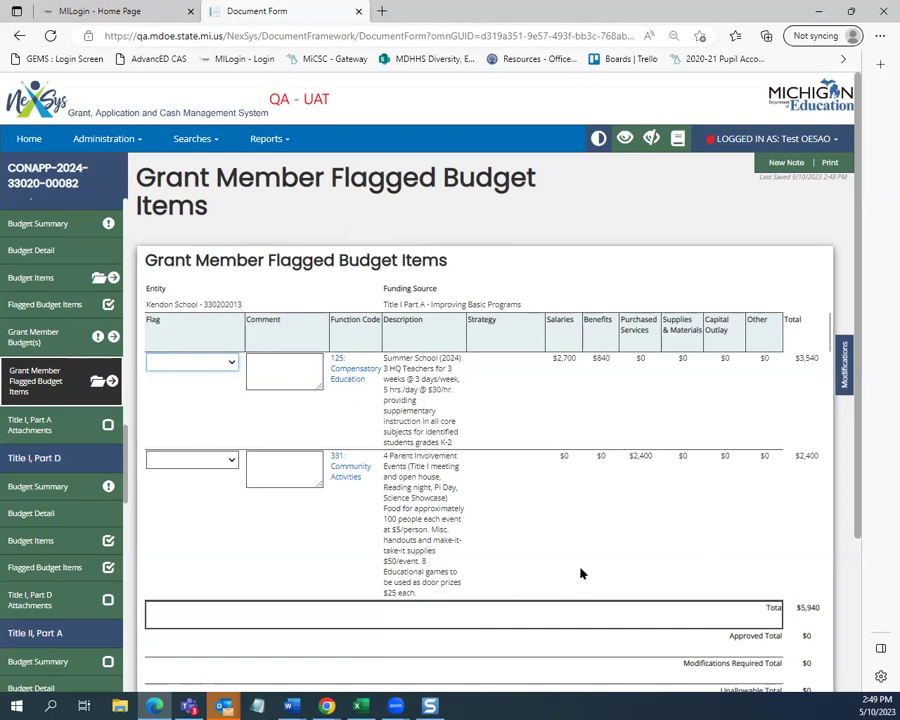
left_click(344, 381)
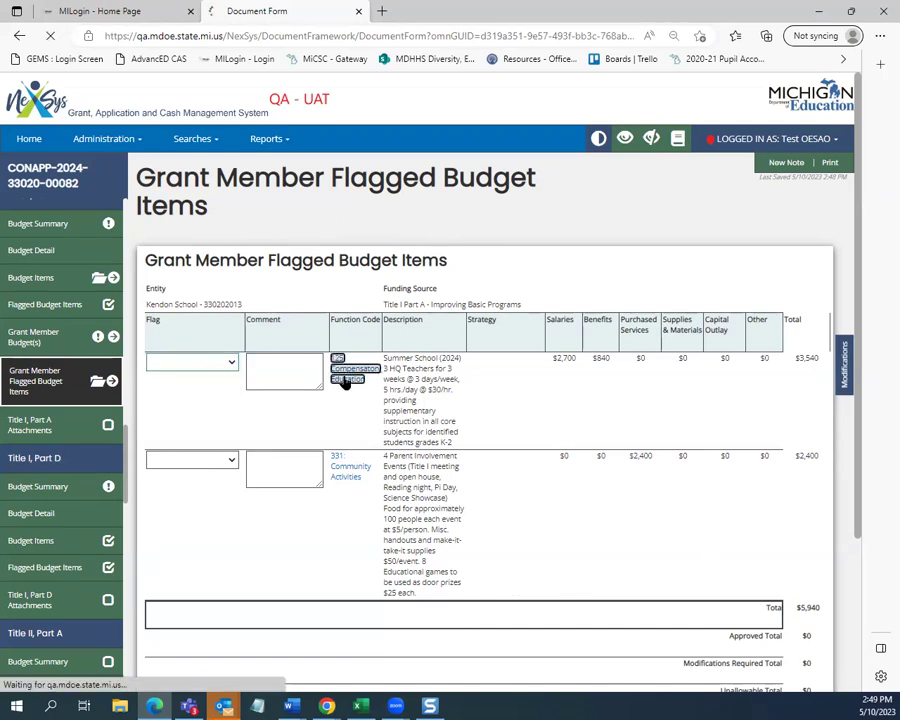